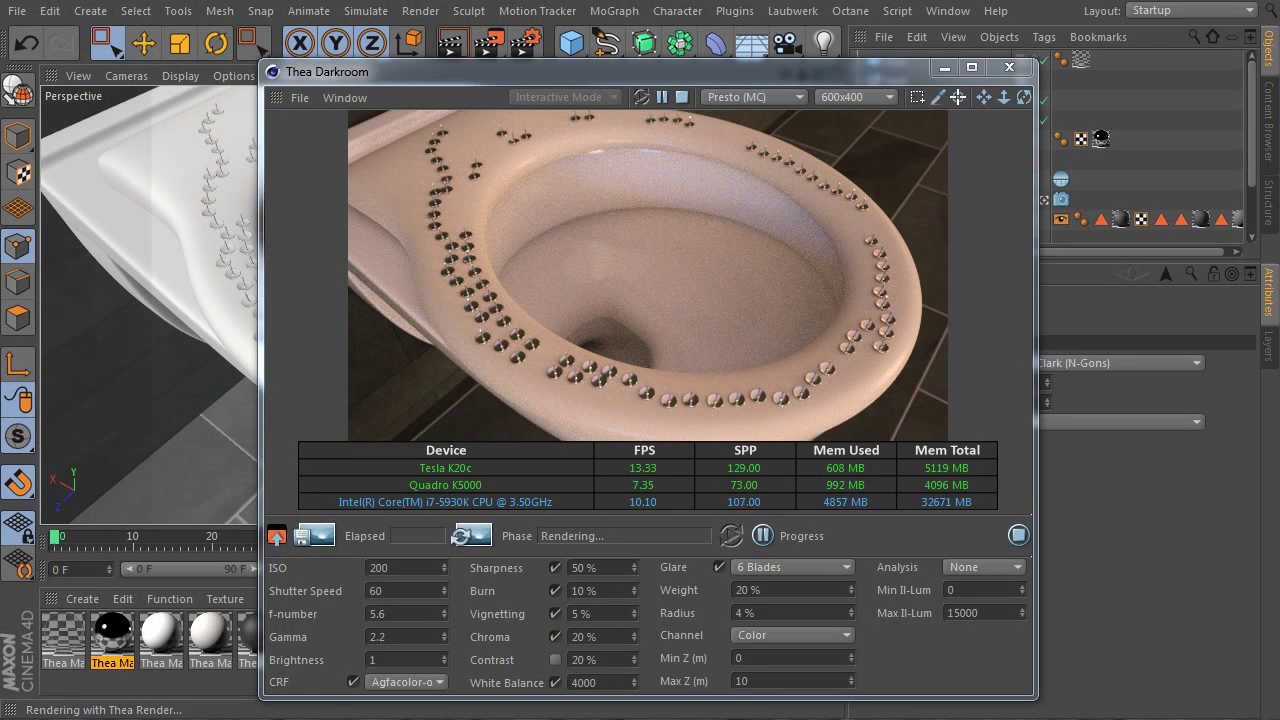
Examine the pins around the toilet seat from several angles in the Thea Darkroom preview, and close the preview.
left_click_drag(660, 389, 716, 305)
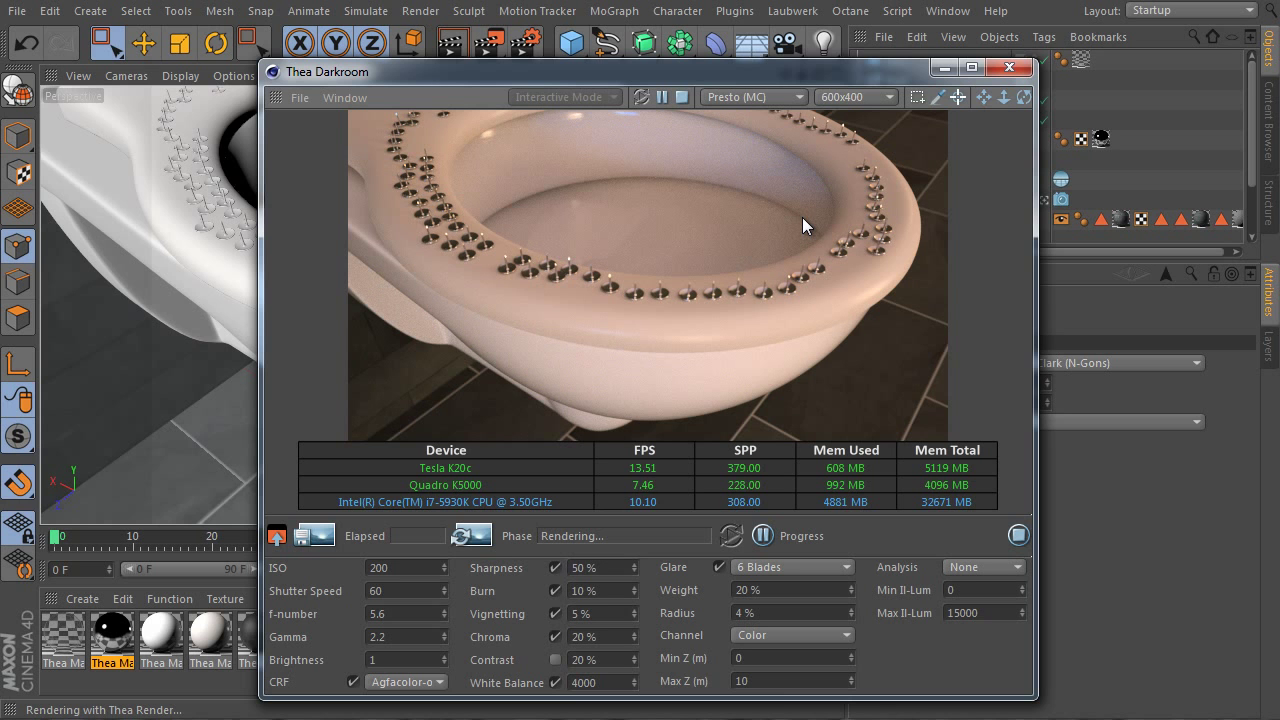
left_click_drag(802, 217, 780, 299)
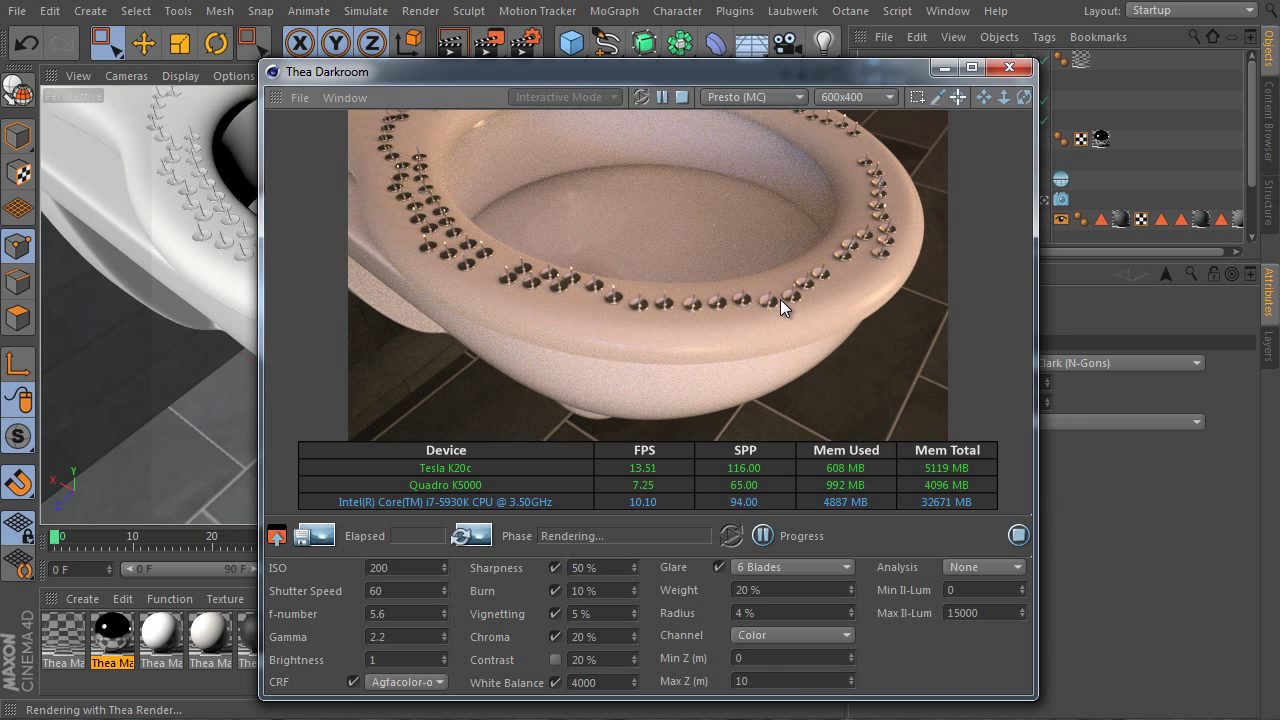
left_click(1021, 70)
key("v")
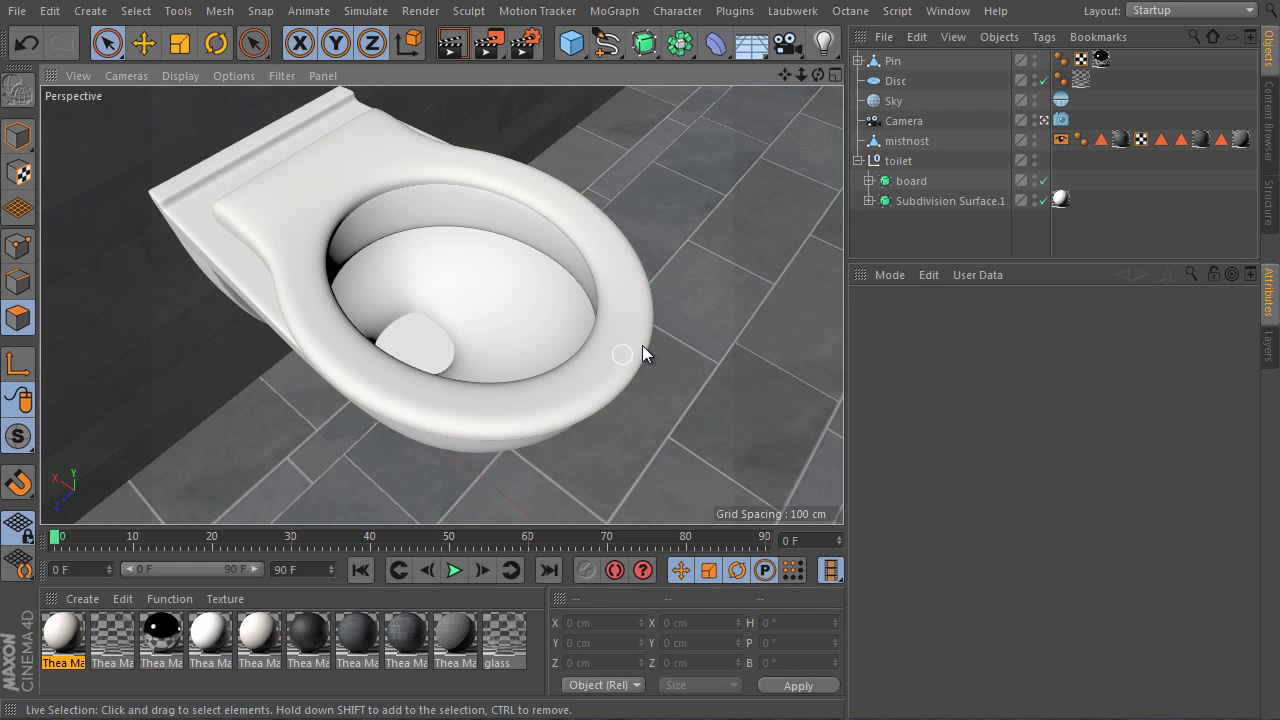
Add a MoGraph Cloner to the scene and set its mode to Object.
left_click(898, 59)
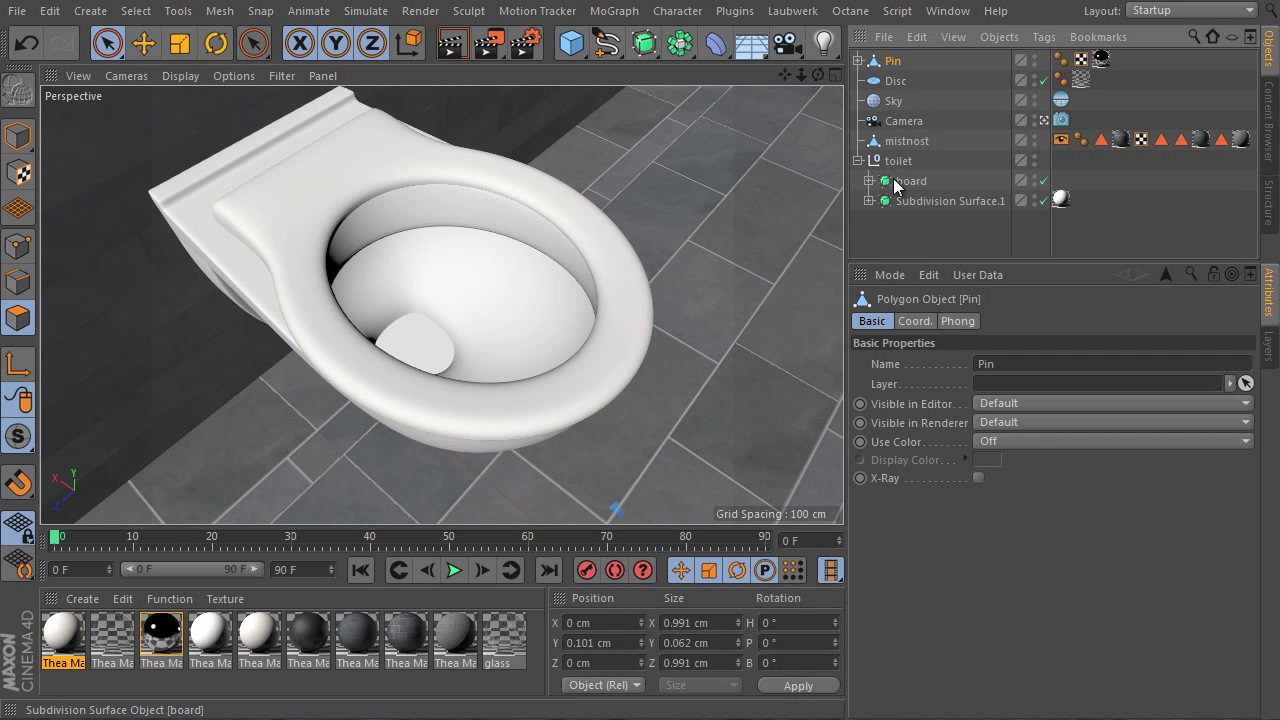
left_click(898, 181)
left_click(893, 61)
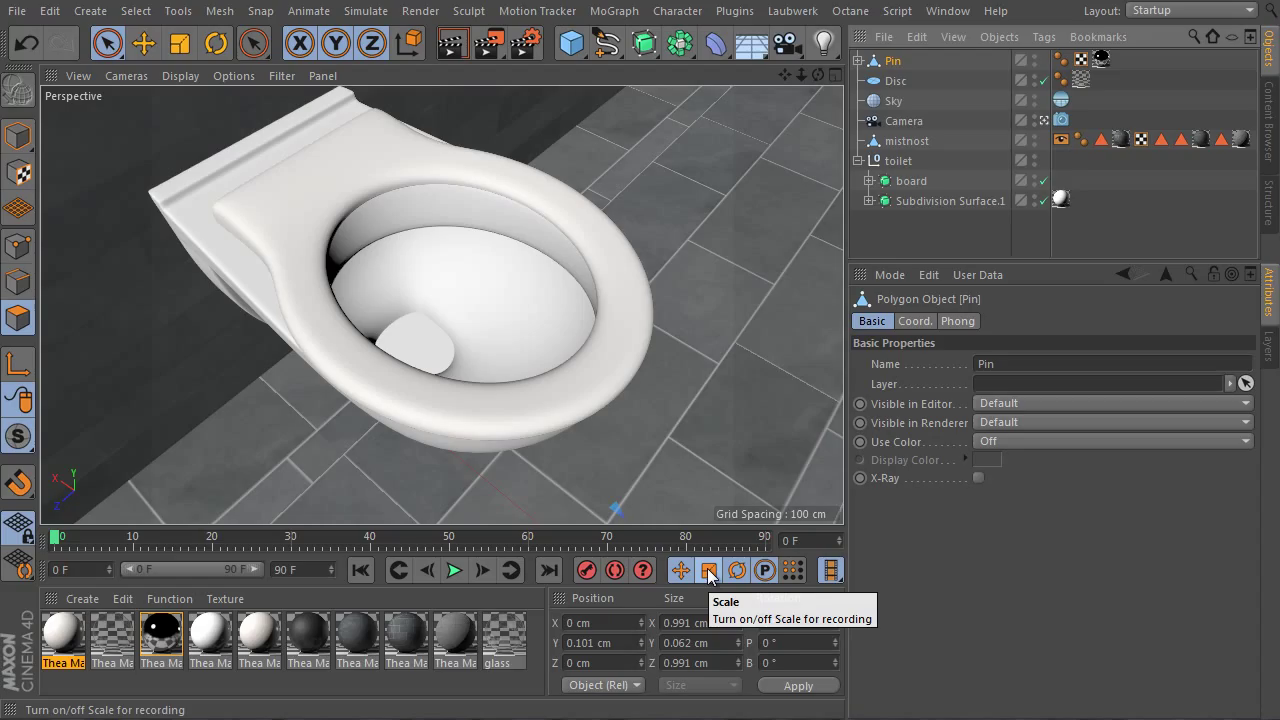
left_click(614, 10)
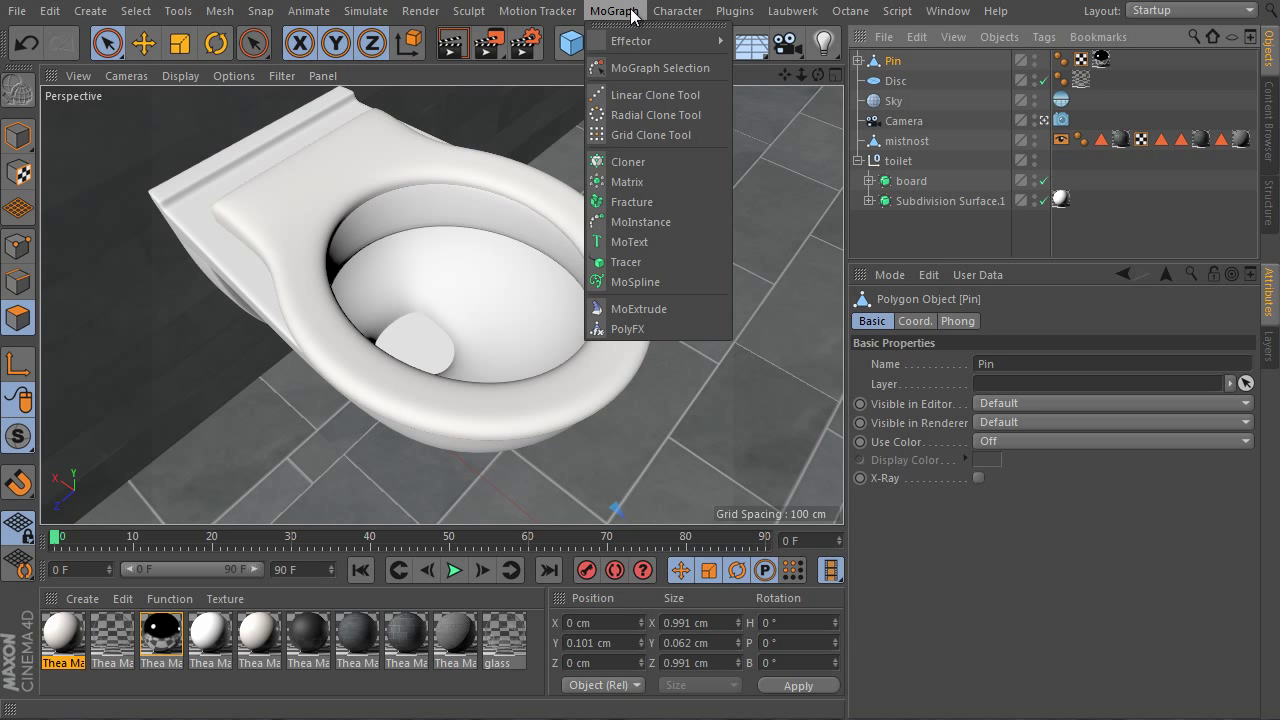
left_click(656, 162)
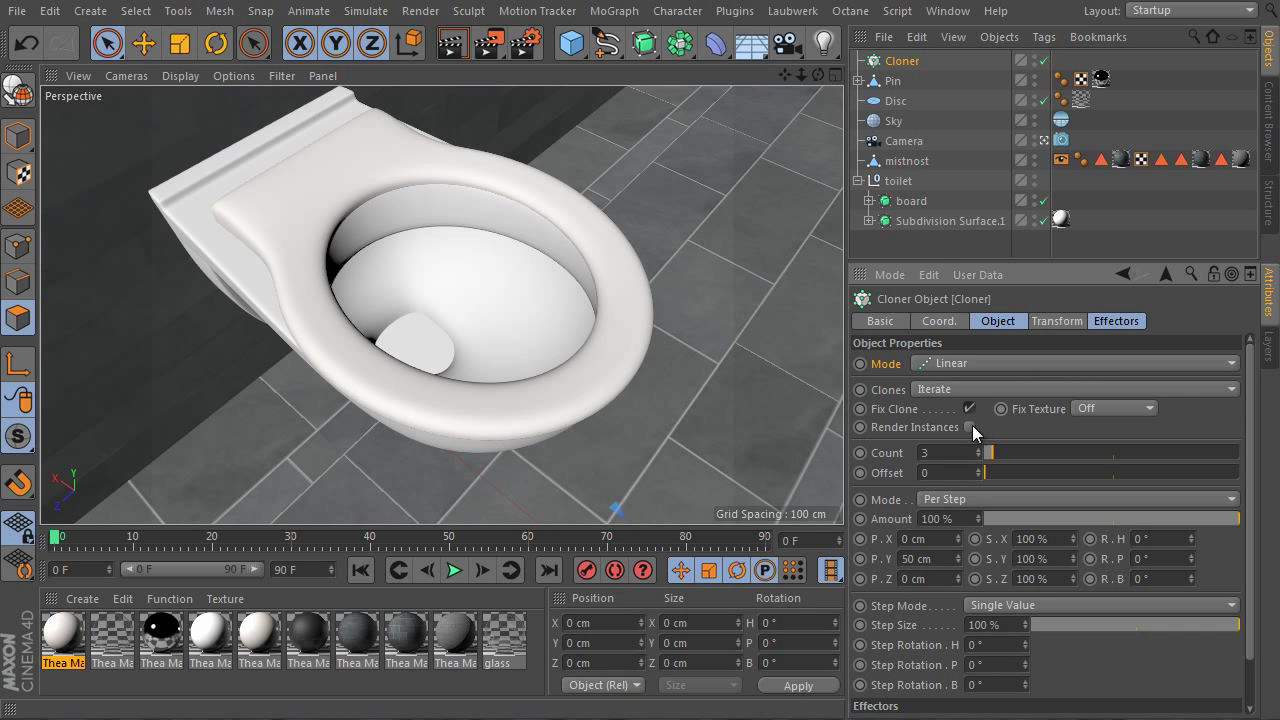
left_click(967, 364)
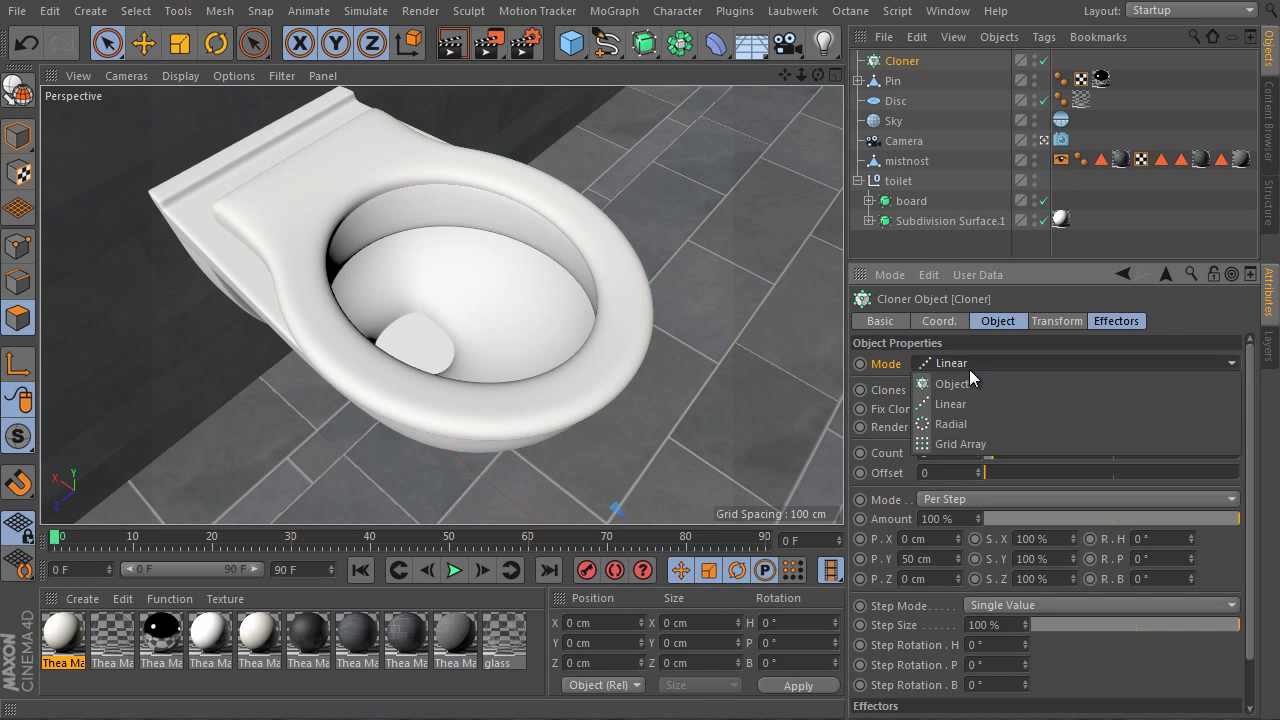
left_click(971, 382)
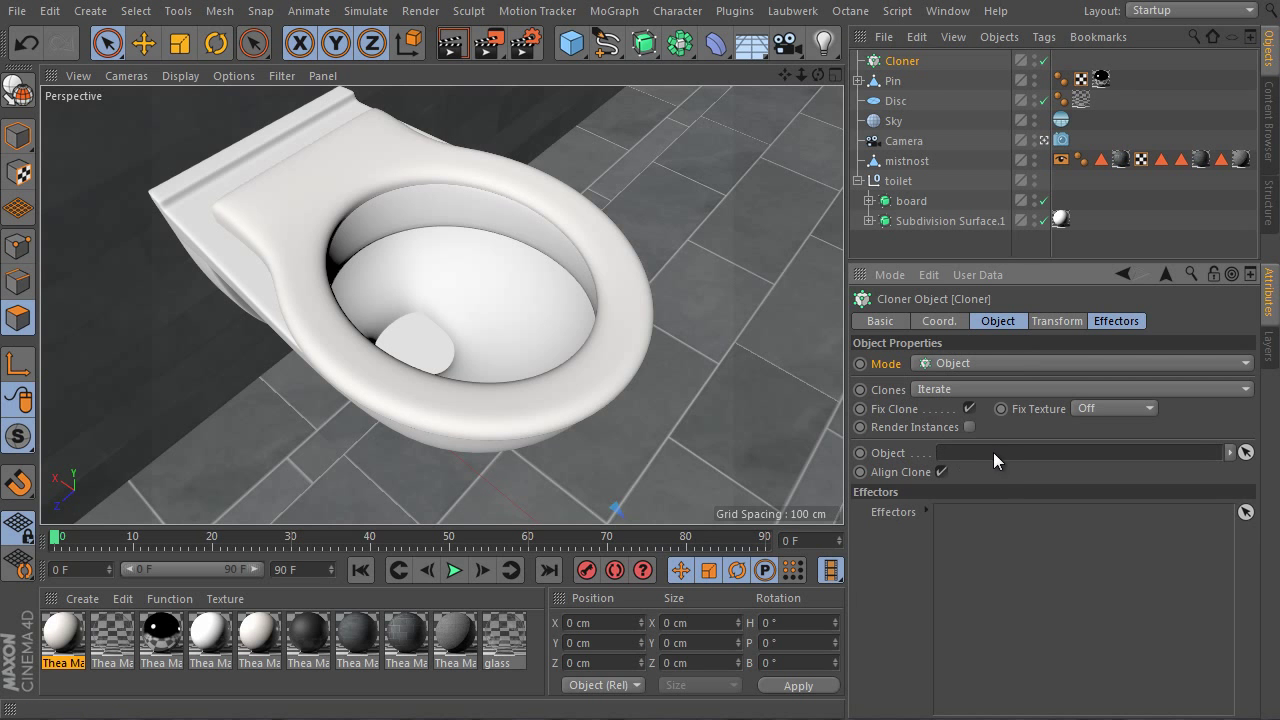
Create an empty Polygon object and assign it as the Cloner's target object.
left_click(90, 11)
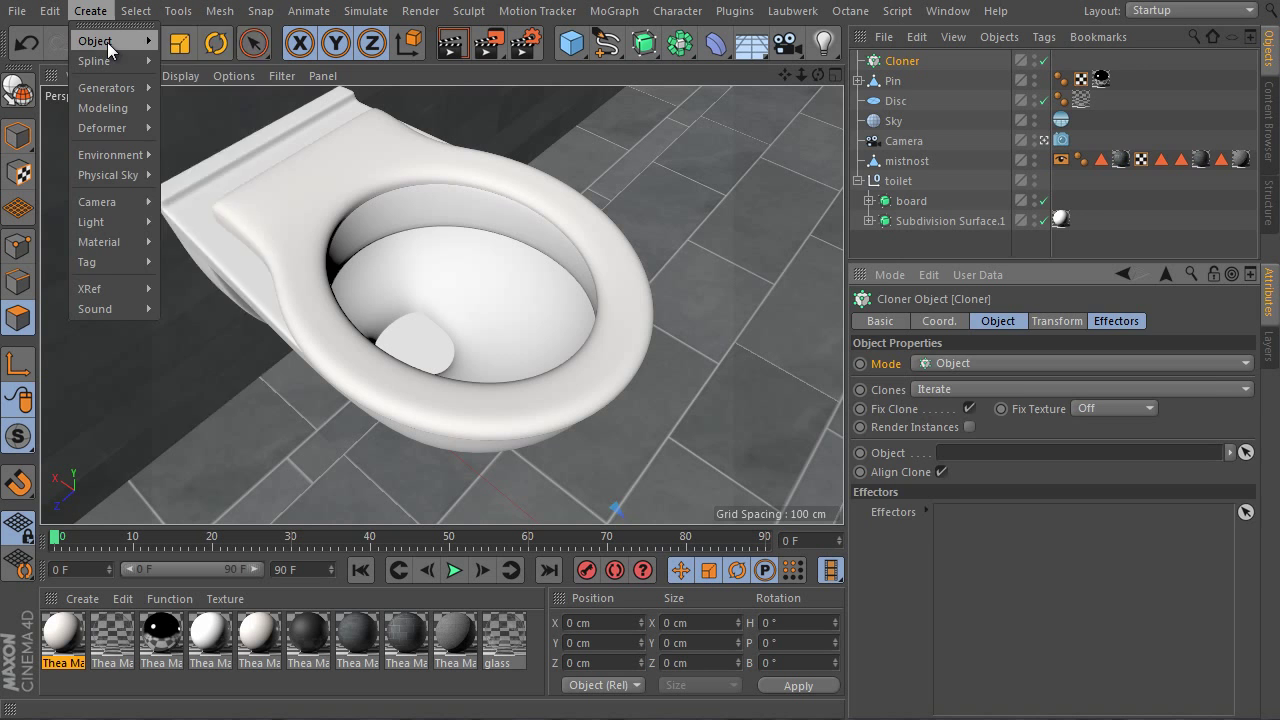
mouse_move(110, 42)
left_click(200, 66)
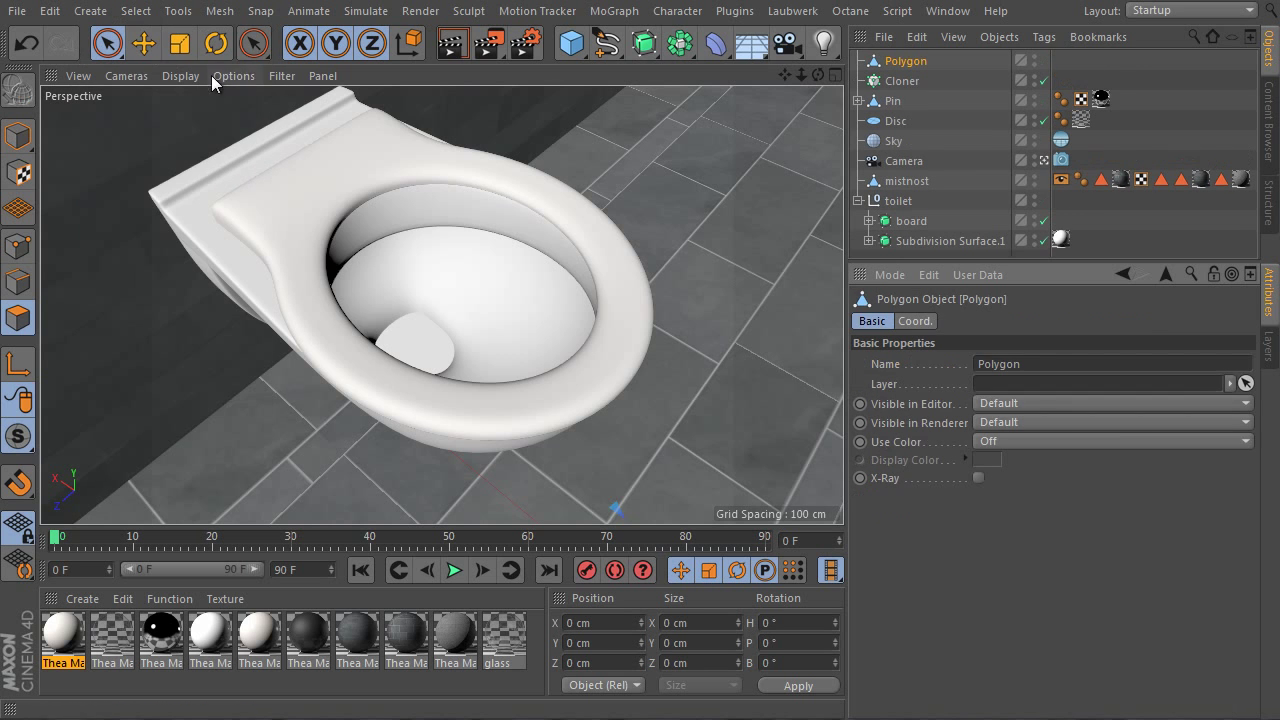
left_click(902, 81)
left_click_drag(905, 61, 985, 458)
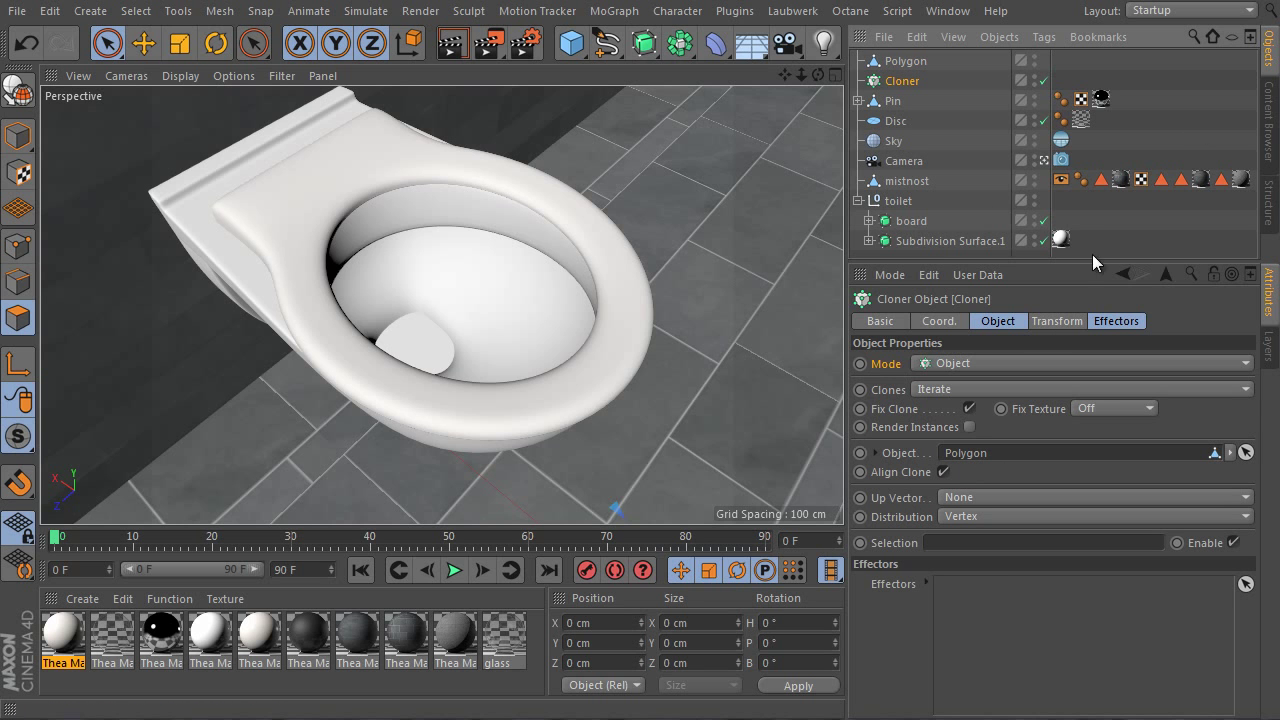
Make the Pin a child of the Cloner and set the clone distribution to Polygon Center.
left_click_drag(893, 101, 902, 82)
left_click(976, 516)
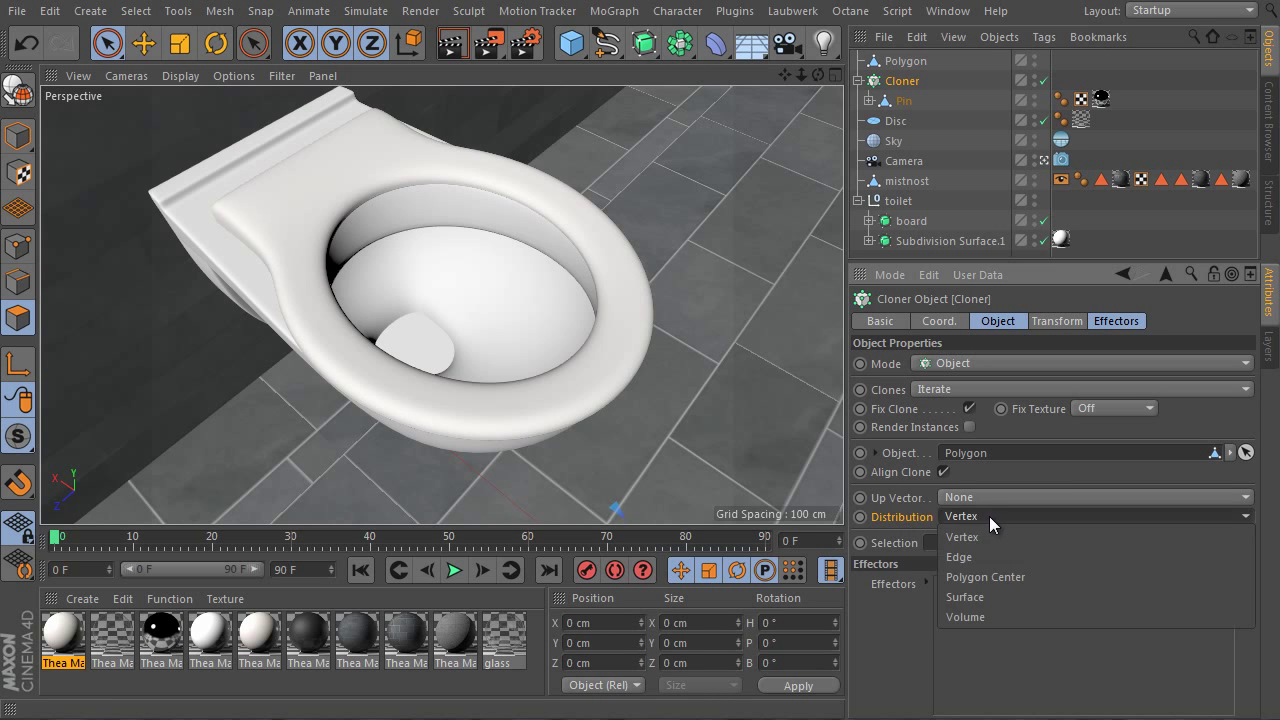
left_click(1012, 578)
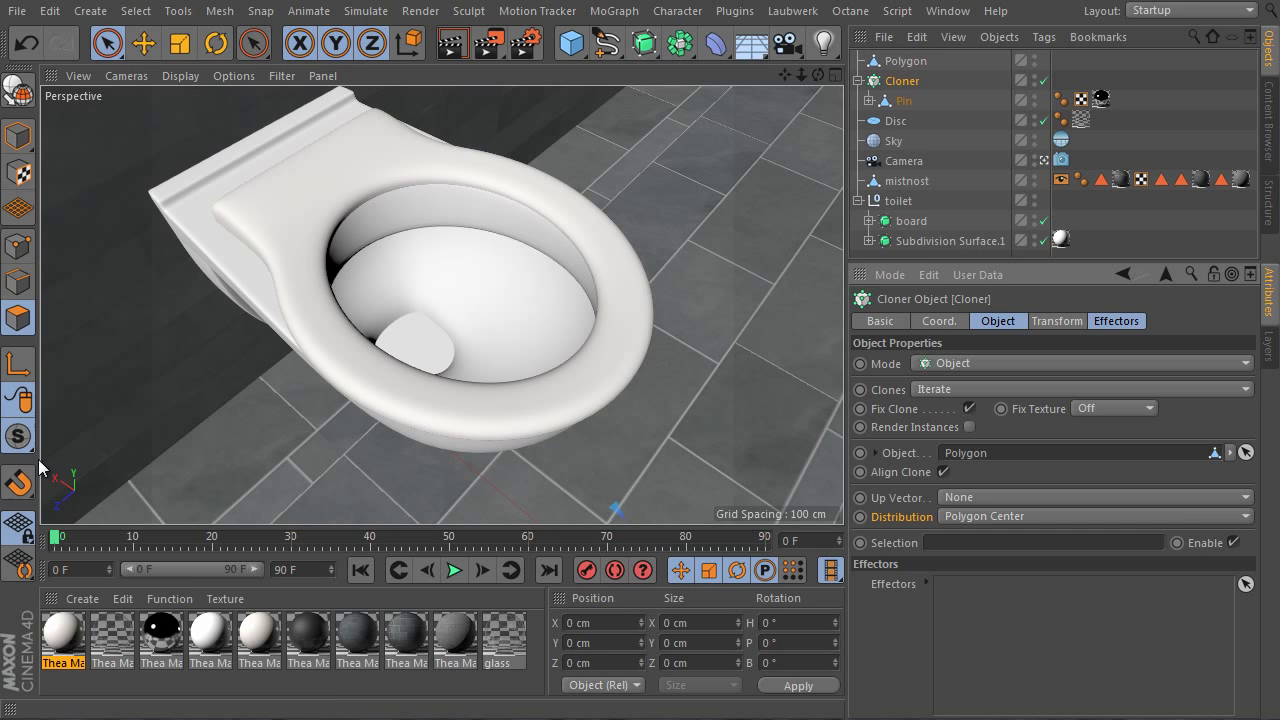
Enable snapping so that drawing with Polygon Snap follows existing surfaces.
left_click_drag(19, 484, 391, 100)
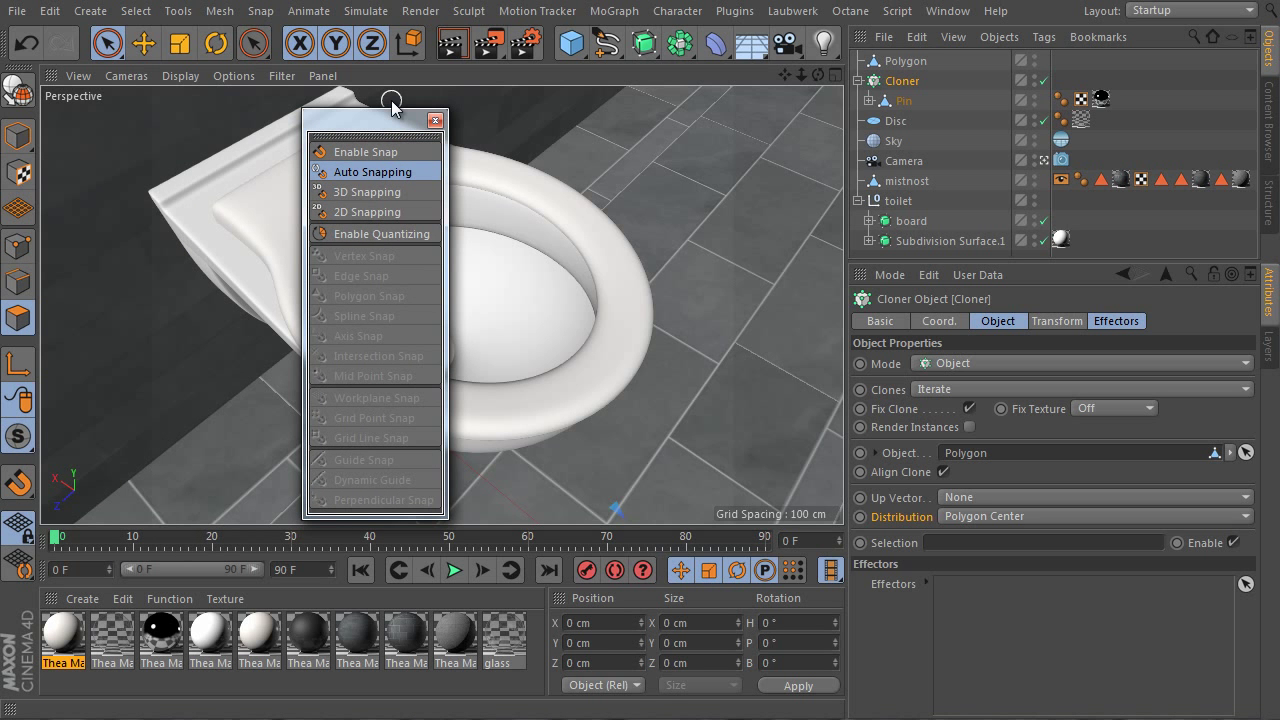
left_click(380, 153)
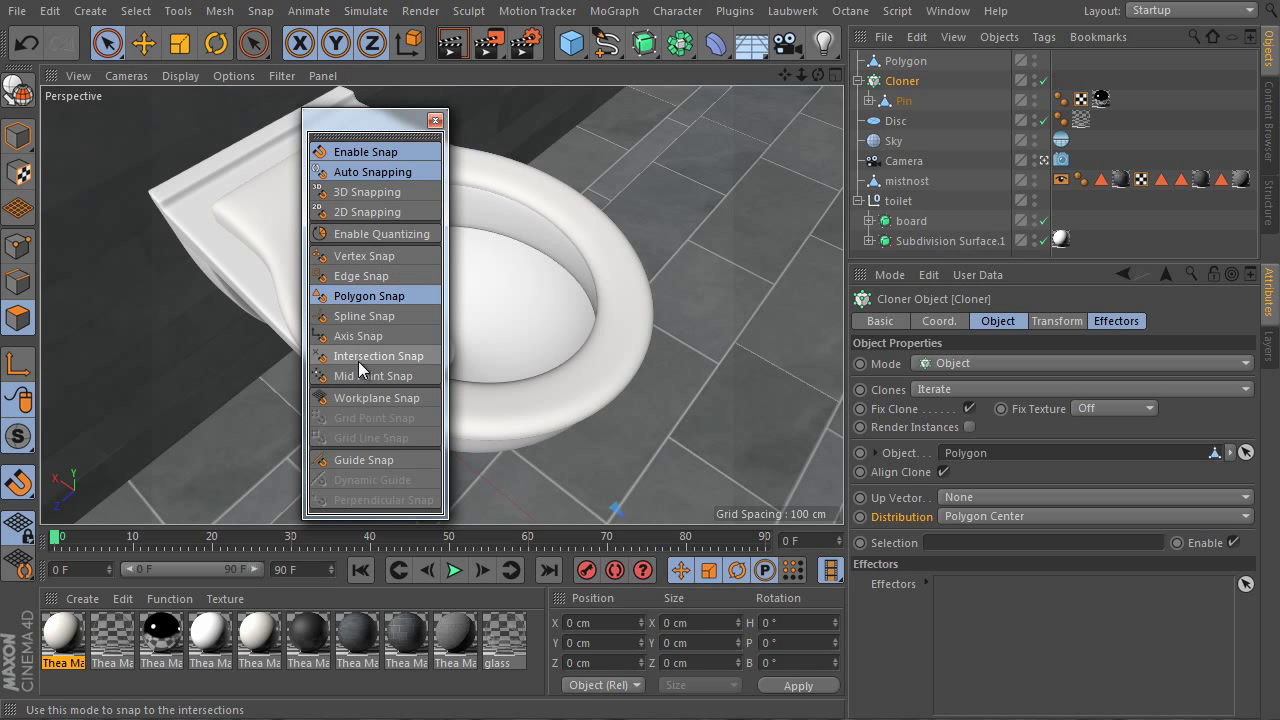
left_click(435, 120)
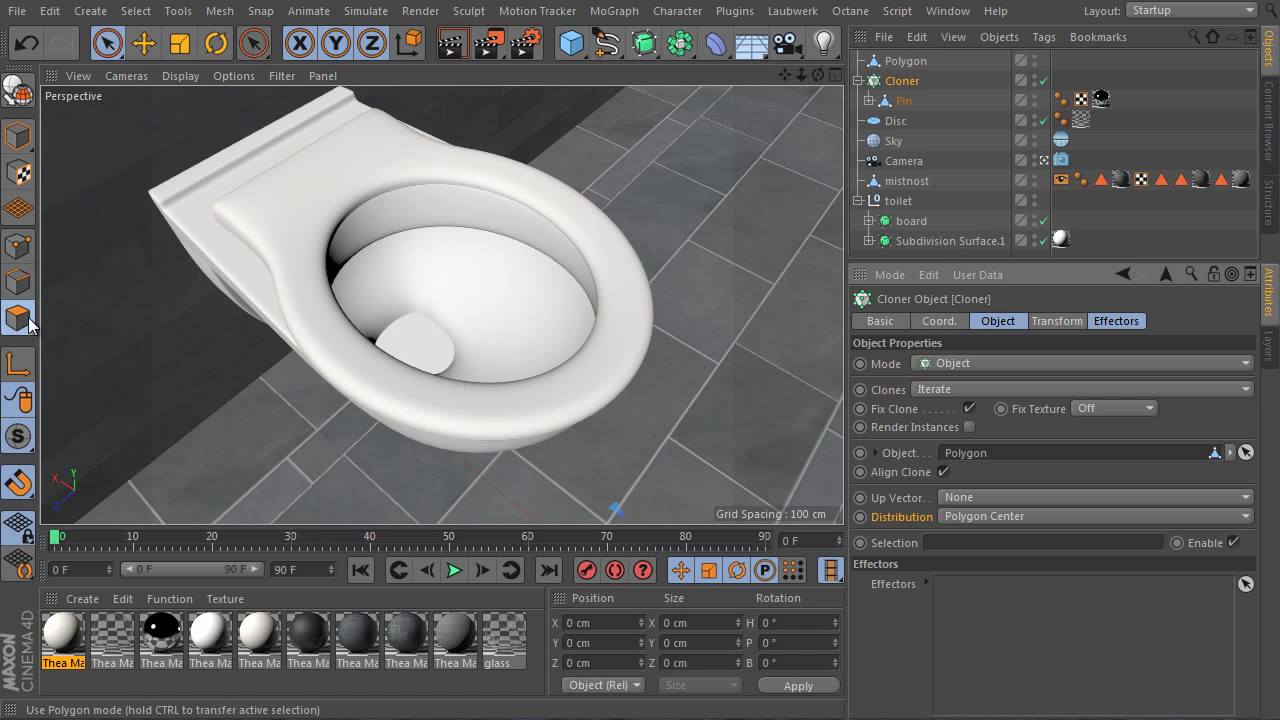
Draw a winding strip of polygons on the toilet's rear rim with the Polygon Pen, using the empty Polygon object.
left_click(906, 63)
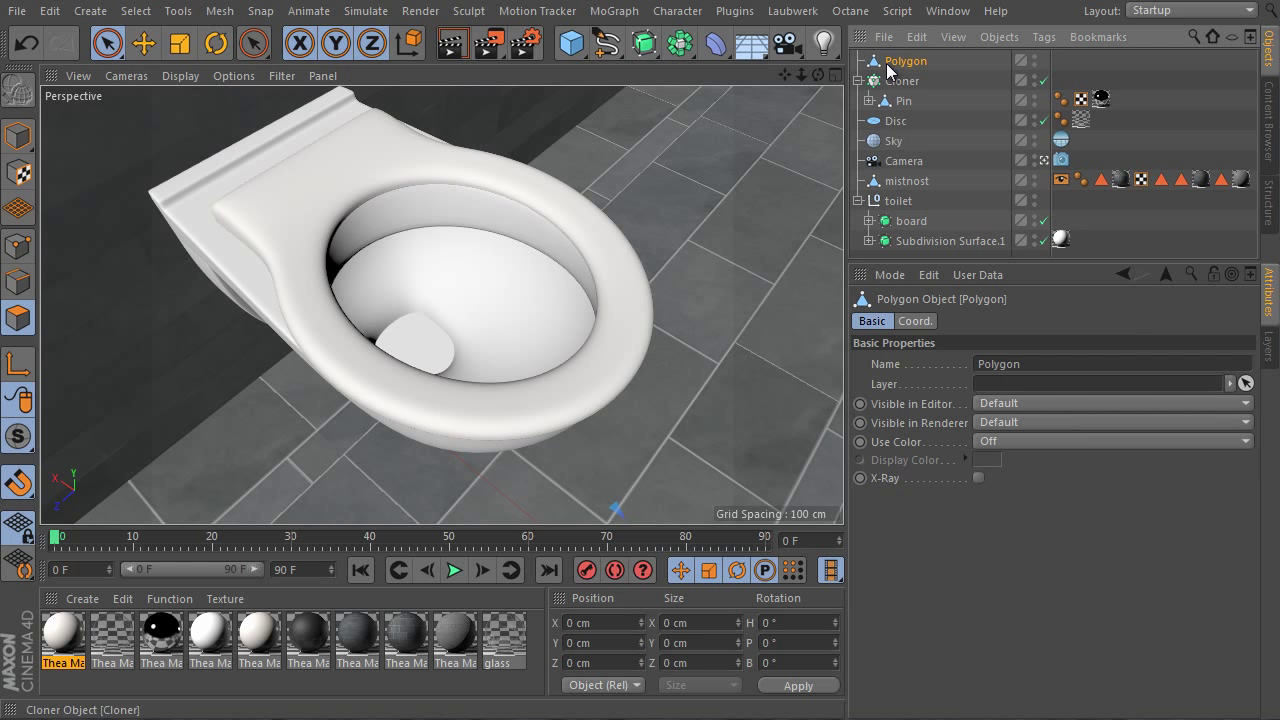
right_click(296, 197)
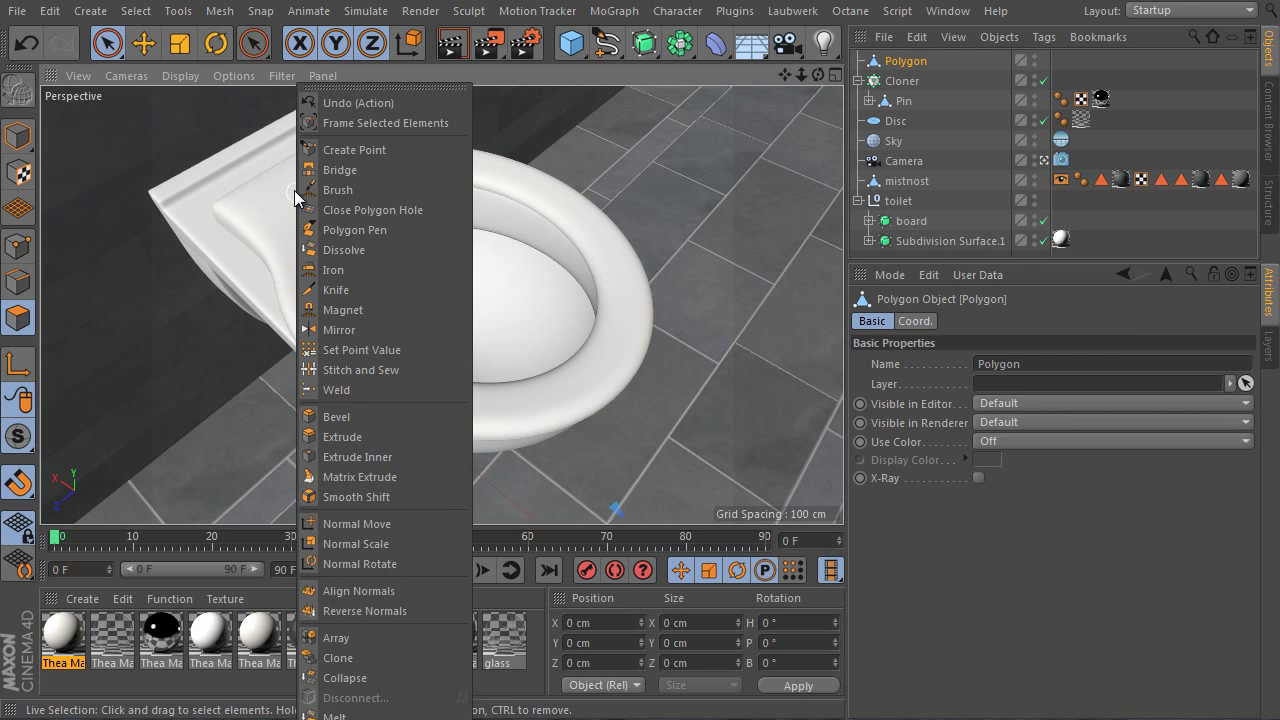
left_click(380, 230)
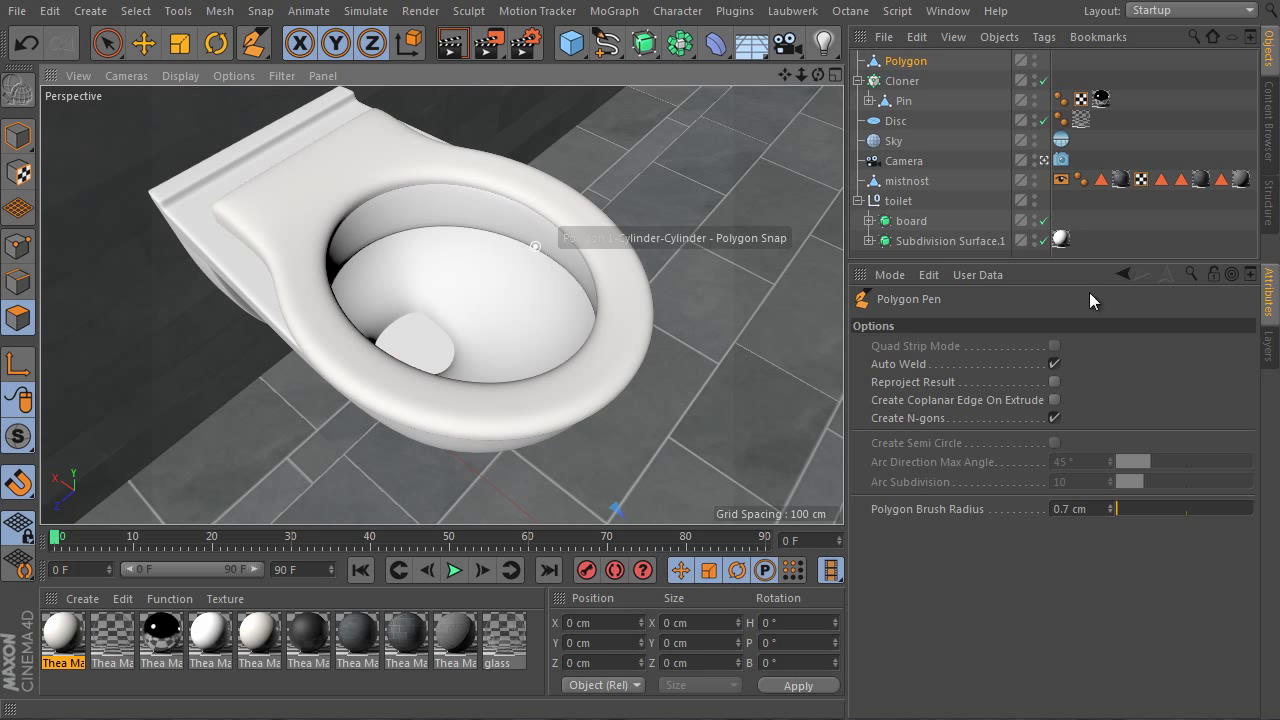
left_click_drag(351, 263, 368, 301, "alt")
scroll(368, 301, "up", 2)
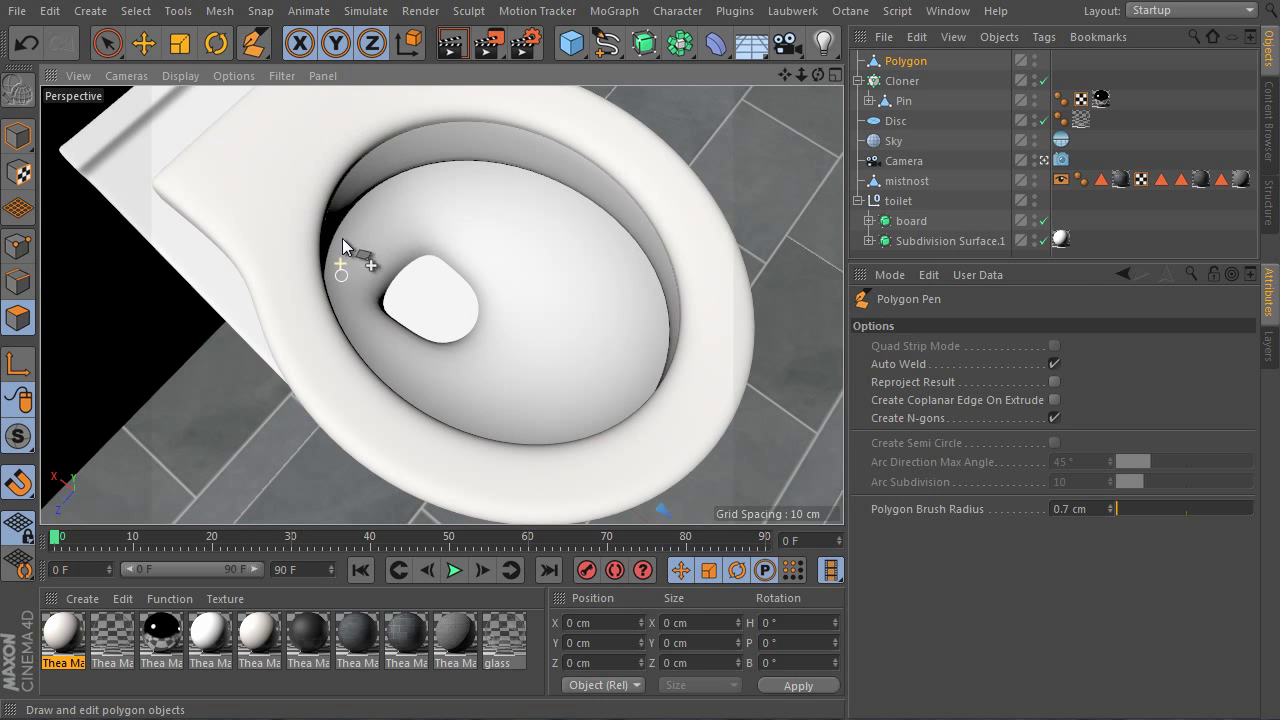
mouse_move(260, 152)
left_mouse_down()
mouse_move(279, 216)
mouse_move(268, 270)
mouse_move(306, 352)
left_mouse_up()
scroll(307, 205, "up", 3)
scroll(307, 205, "down", 2)
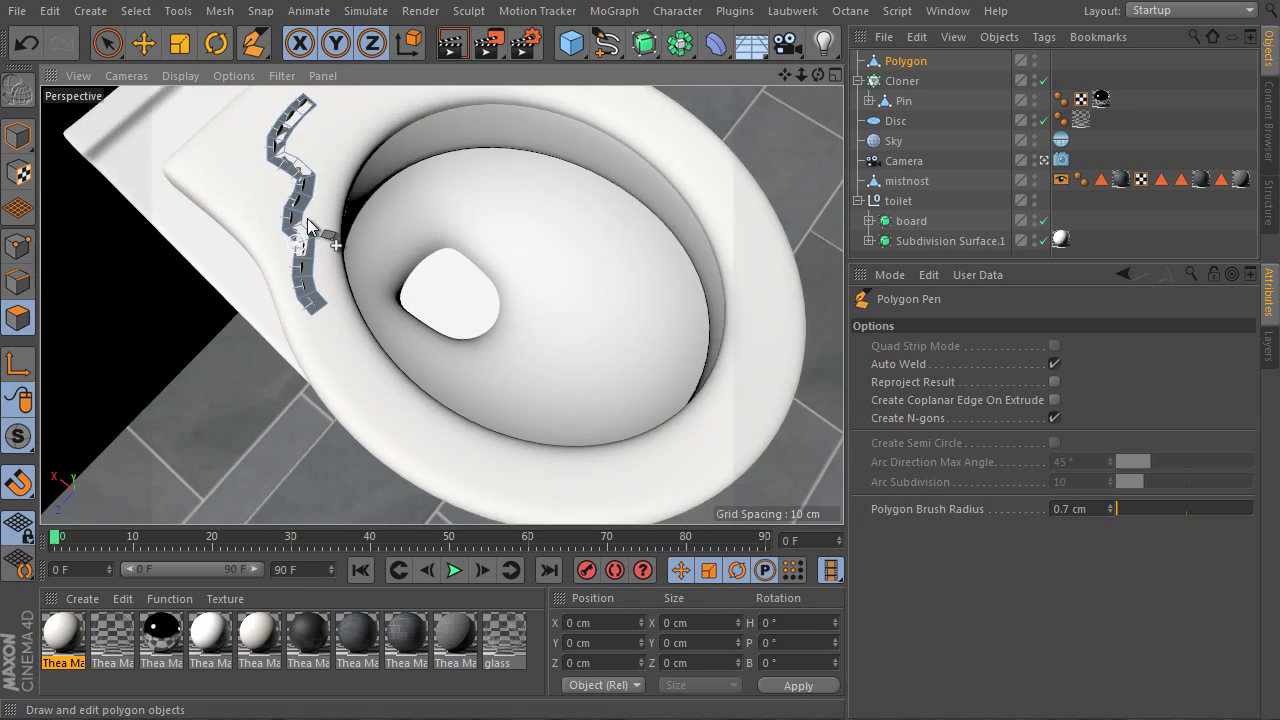
mouse_move(307, 205)
left_mouse_down("alt")
mouse_move(480, 96)
mouse_move(302, 214)
left_mouse_up("alt")
scroll(302, 214, "up", 2)
left_click_drag(363, 280, 364, 190, "alt")
scroll(354, 248, "up", 2)
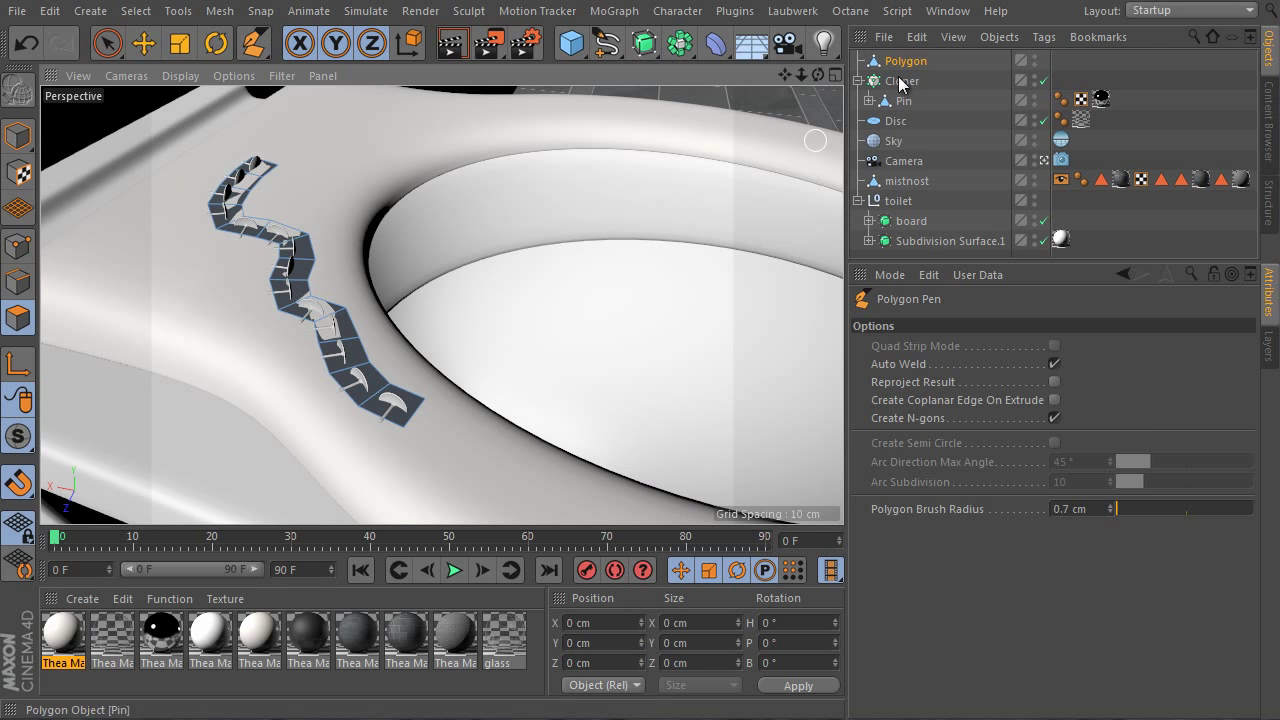
Try turning off Align Clone on the Cloner to orient the pins.
left_click(903, 81)
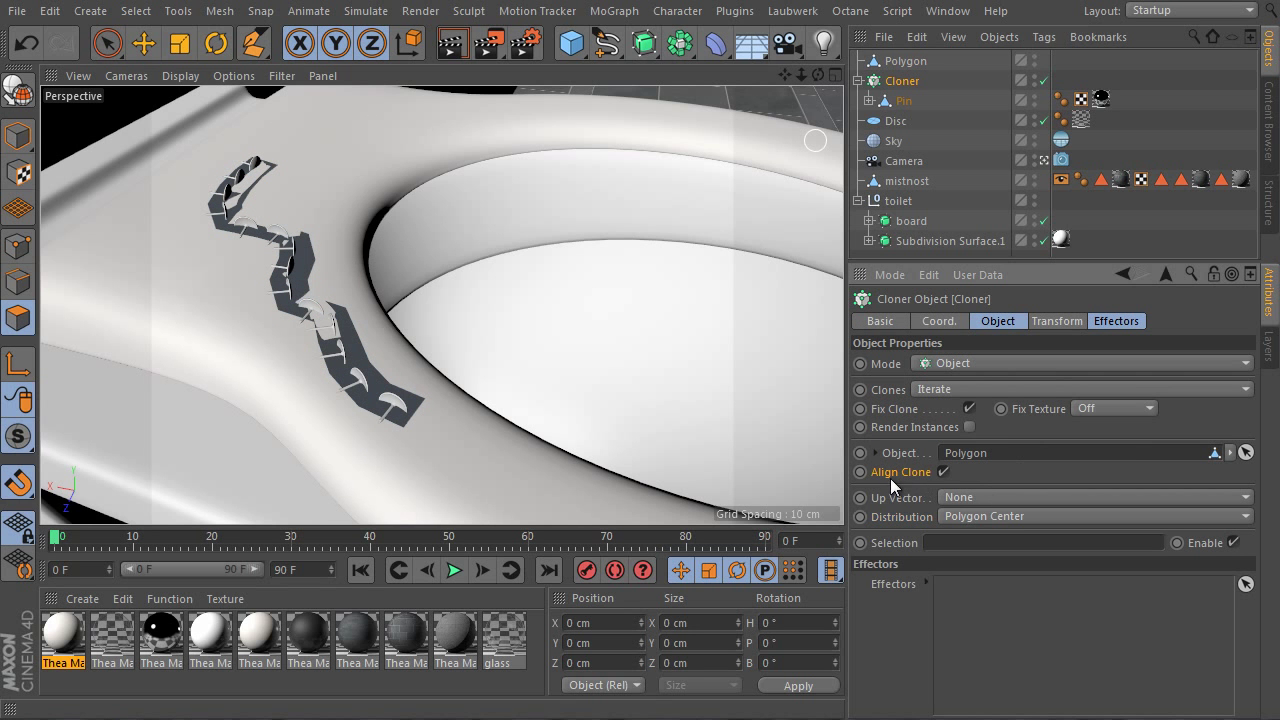
left_click(944, 473)
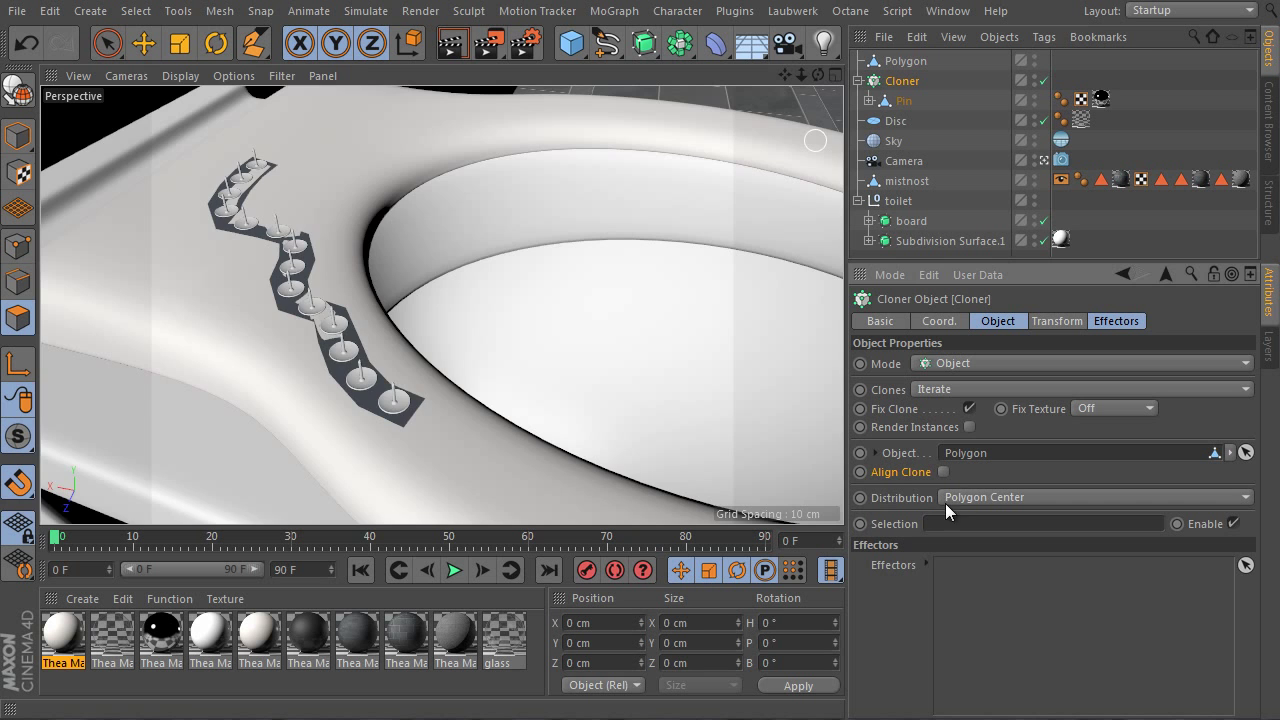
mouse_move(427, 338)
left_mouse_down("alt")
mouse_move(433, 269)
mouse_move(472, 333)
mouse_move(449, 410)
mouse_move(375, 304)
mouse_move(337, 279)
mouse_move(394, 288)
mouse_move(394, 336)
left_mouse_up("alt")
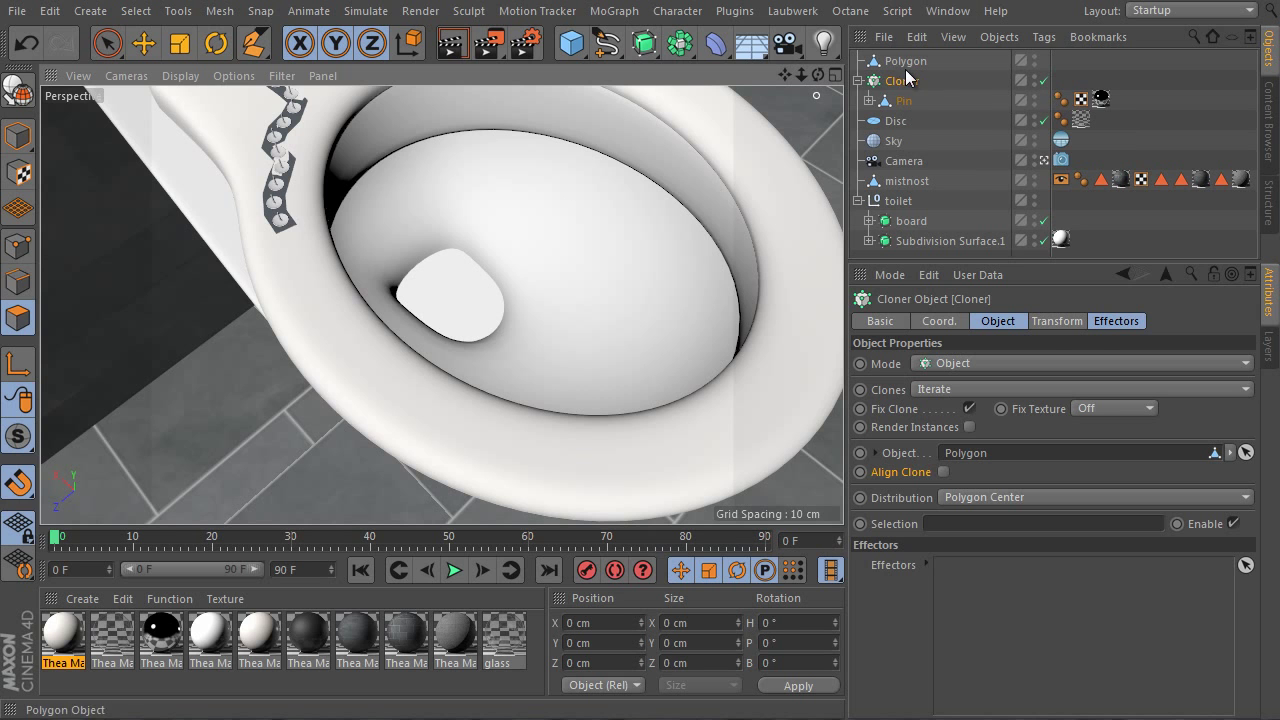
left_click(943, 472)
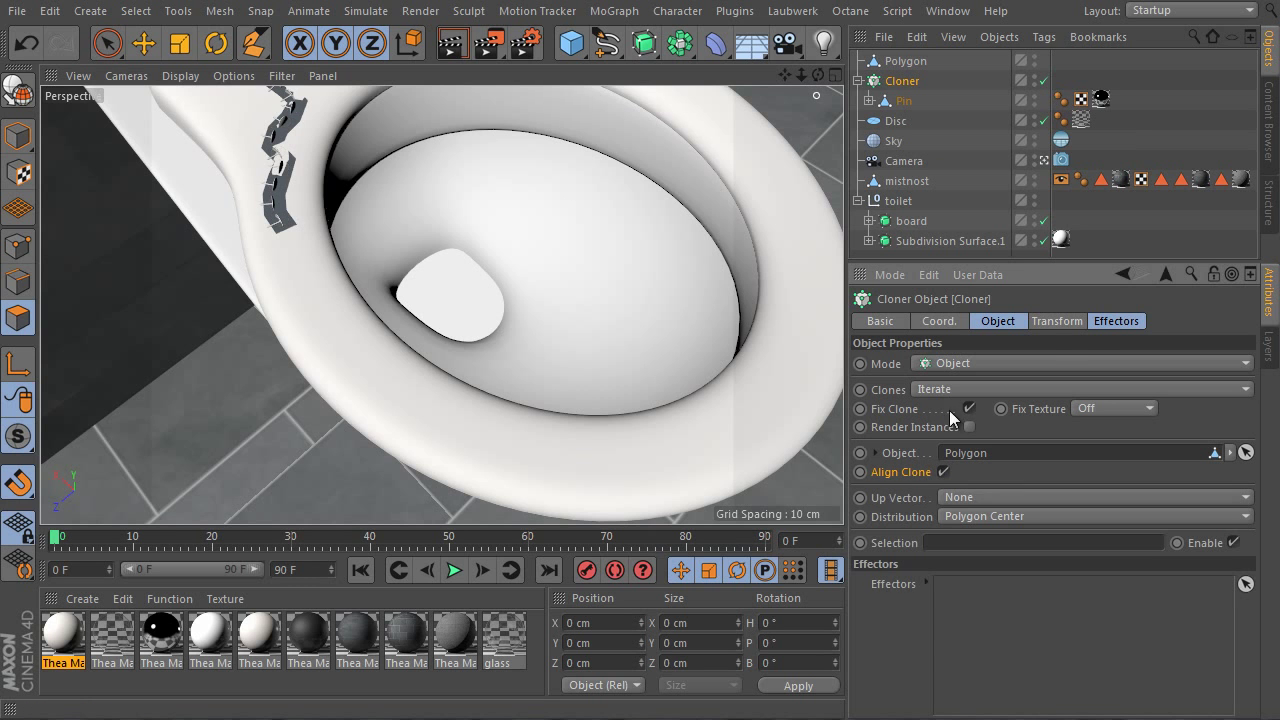
Set the Cloner's transform pitch rotation (R.P) to 90° so the pins point upward.
left_click(1058, 322)
left_click_drag(1191, 410, 1099, 412)
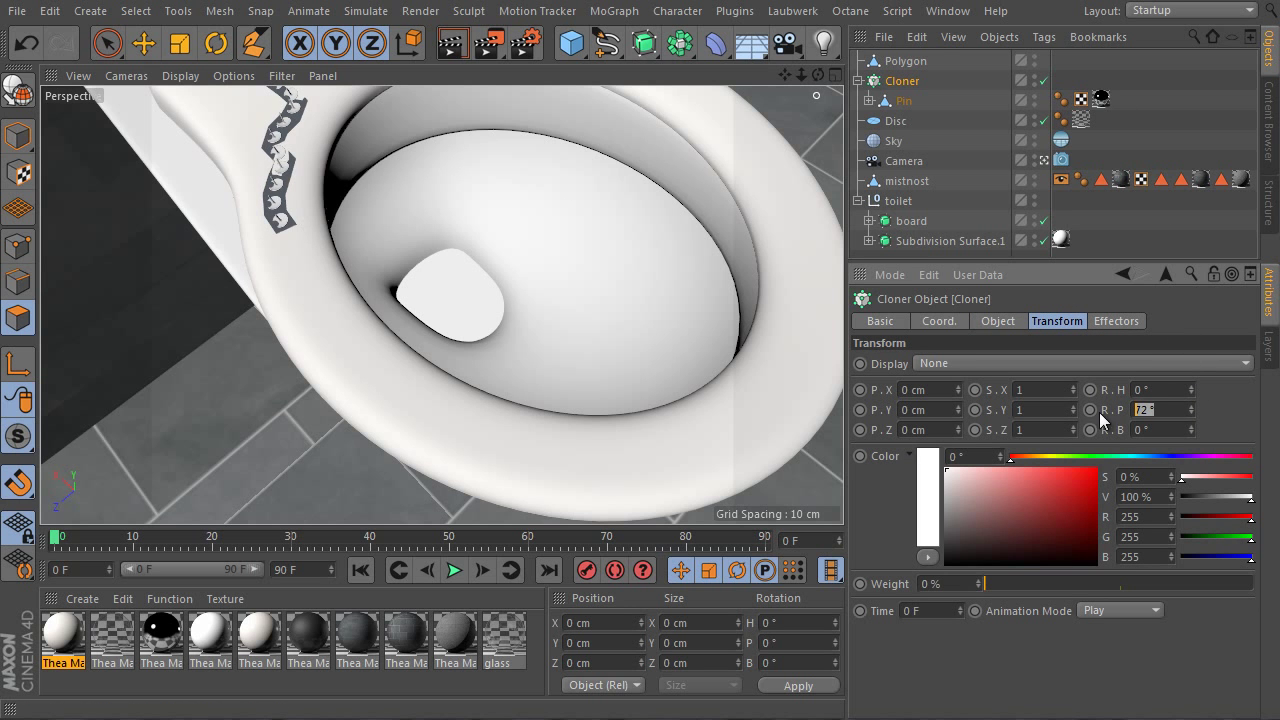
type("90")
key("Return")
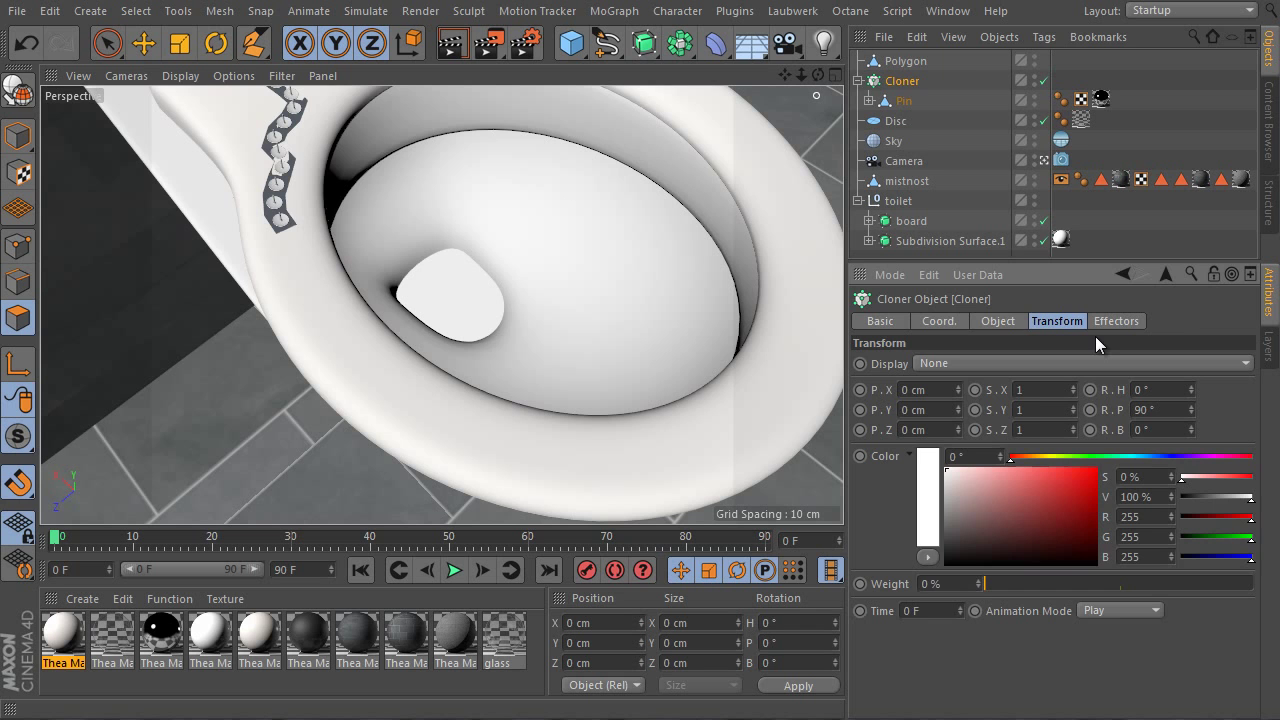
Hide the Polygon object in both the editor and the renderer.
left_click(906, 61)
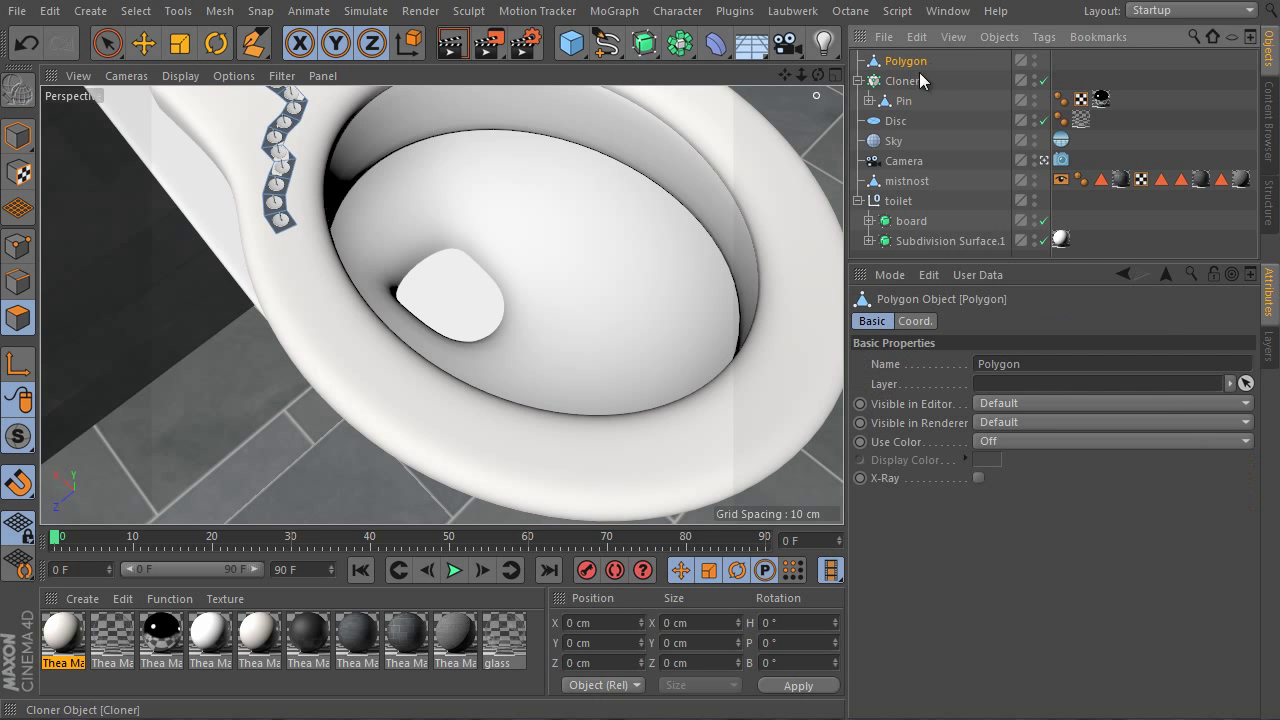
left_click(1034, 57)
left_click(1034, 66)
left_click(1034, 66)
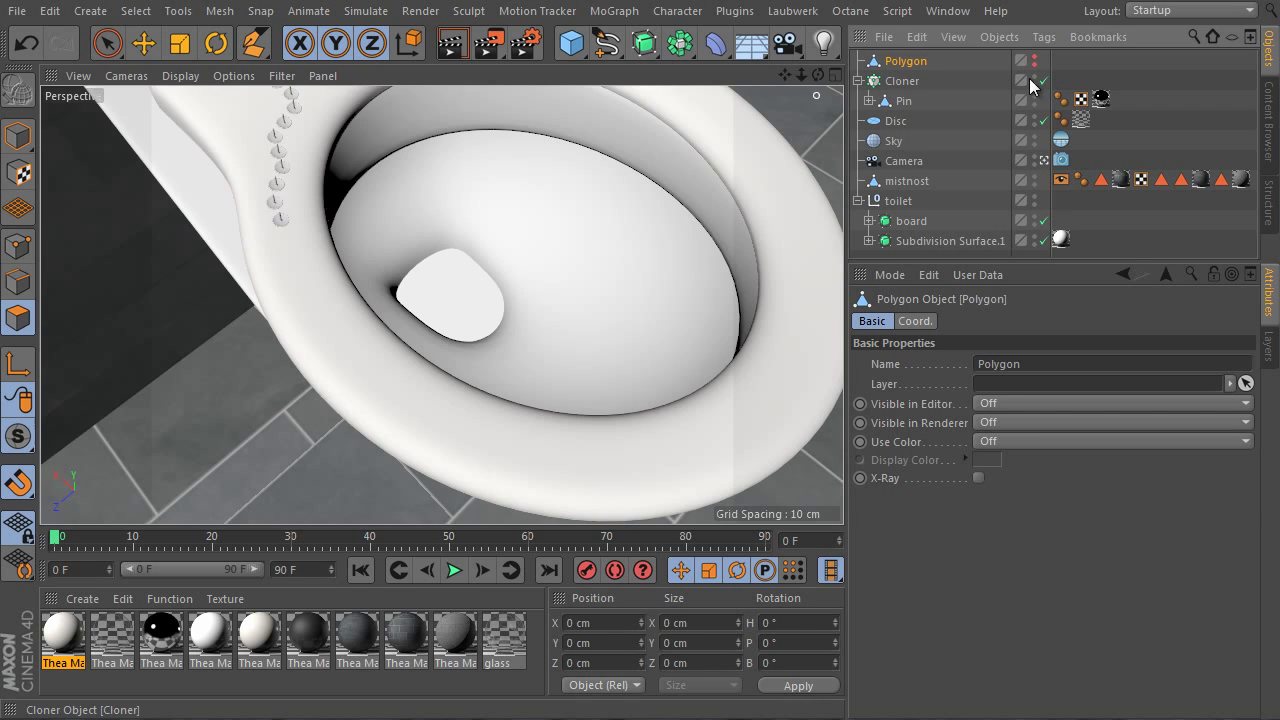
Draw further polygon strips with the Polygon Pen along both sides, the front and the rear of the toilet rim to extend the pins.
middle_click_drag(421, 208, 408, 350, "alt")
left_click_drag(410, 357, 412, 290, "alt")
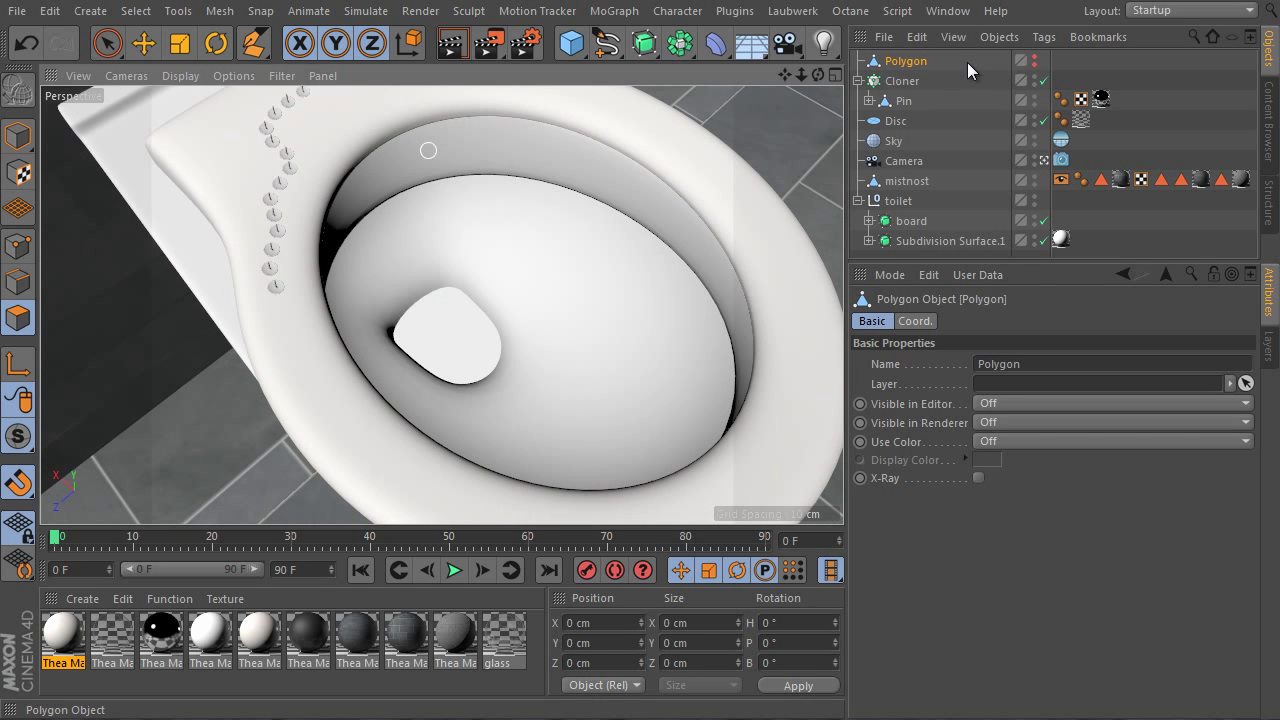
left_click(256, 50)
middle_click_drag(421, 349, 353, 284, "alt")
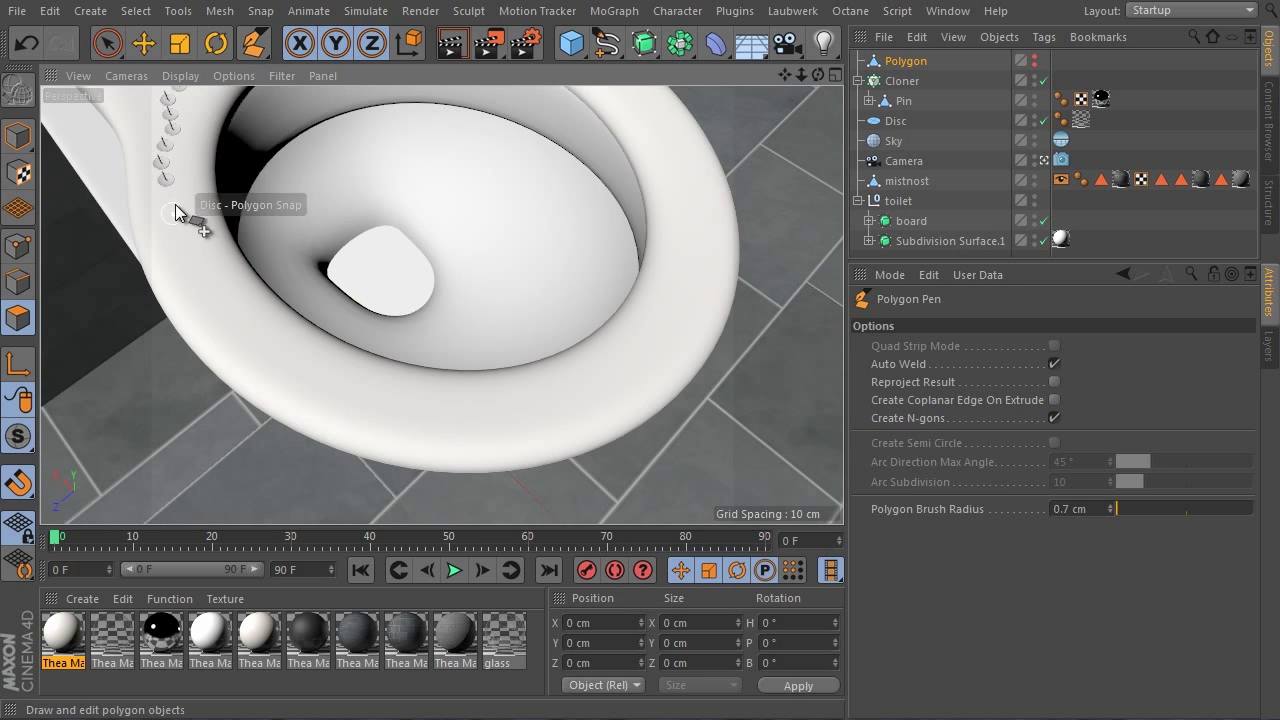
mouse_move(190, 175)
left_mouse_down()
mouse_move(206, 277)
mouse_move(283, 362)
mouse_move(391, 408)
mouse_move(601, 398)
mouse_move(676, 283)
left_mouse_up()
mouse_move(474, 440)
left_mouse_down()
mouse_move(560, 429)
mouse_move(669, 386)
mouse_move(713, 283)
mouse_move(670, 140)
left_mouse_up()
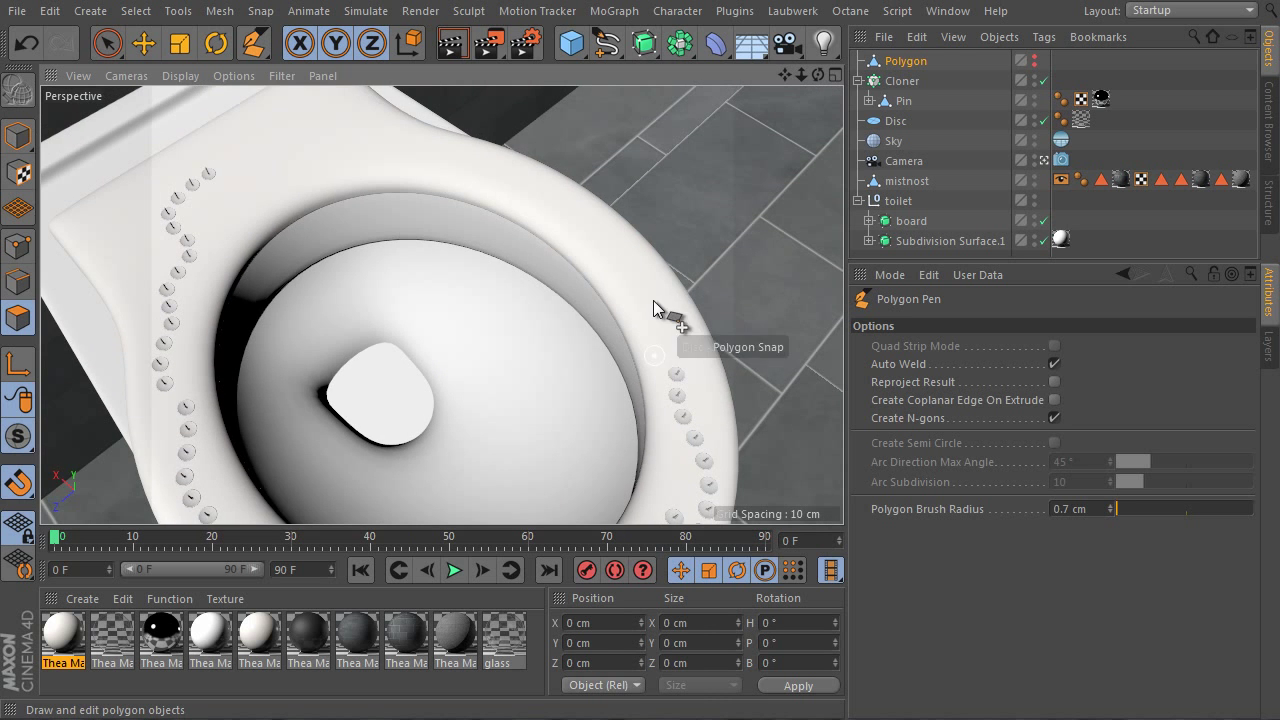
mouse_move(608, 266)
left_mouse_down()
mouse_move(543, 206)
mouse_move(340, 125)
mouse_move(265, 182)
left_mouse_up()
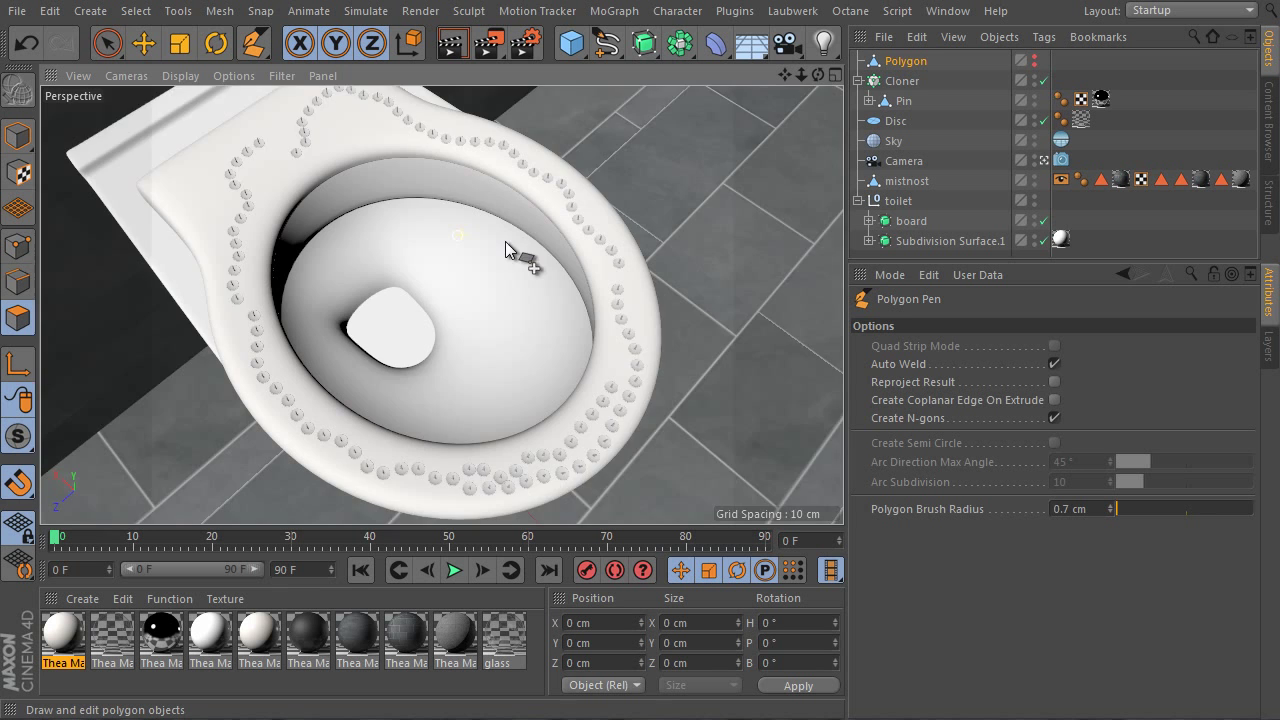
scroll(485, 256, "down", 2)
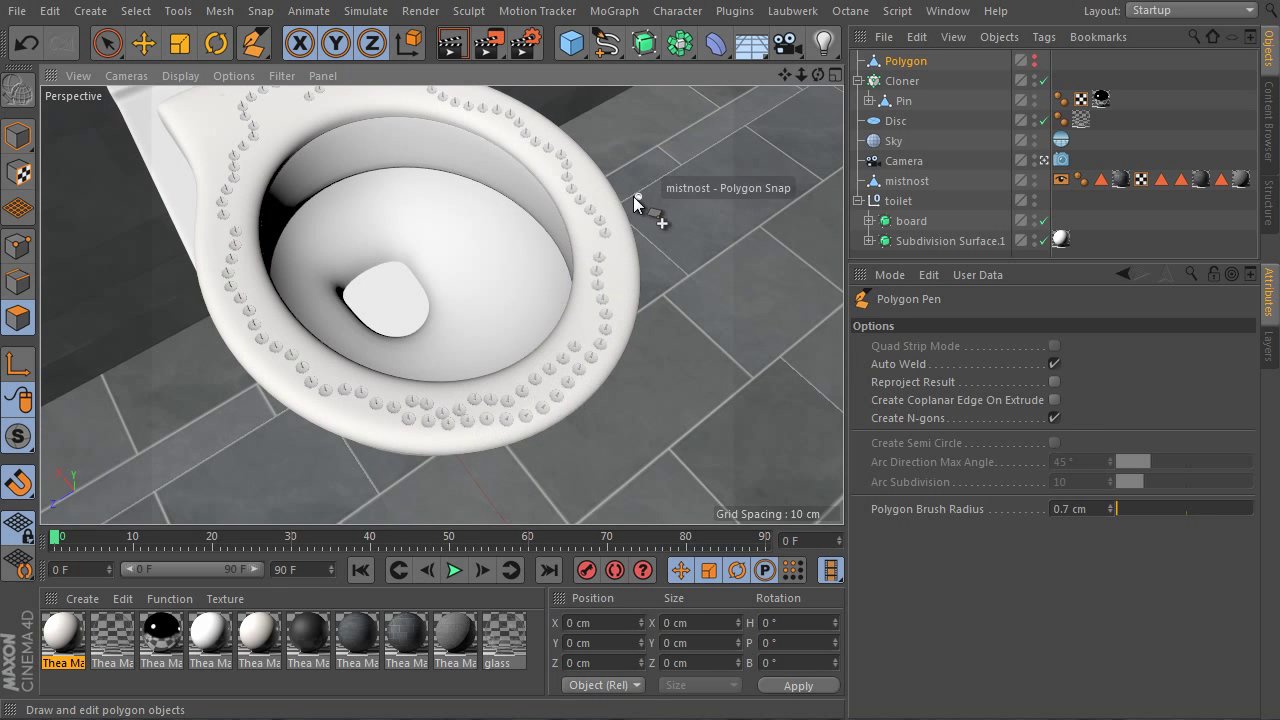
scroll(634, 200, "down", 3)
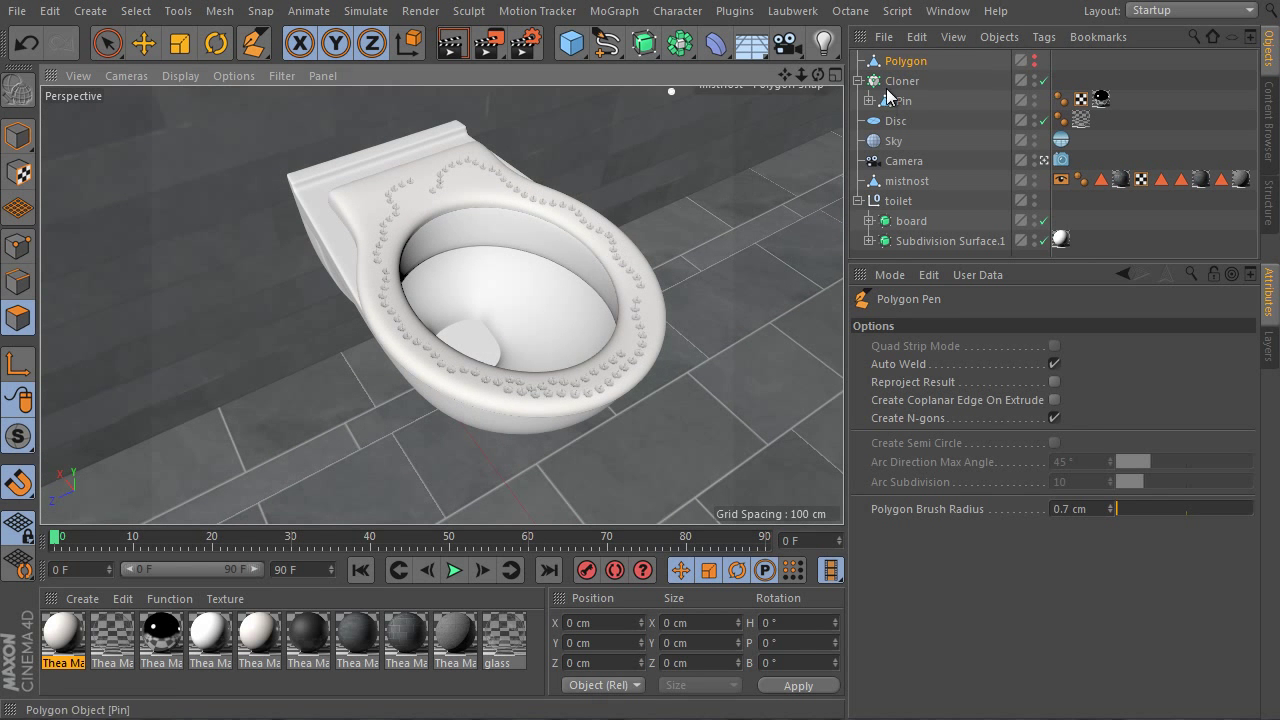
Add a Random effector to the Cloner.
left_click(892, 83)
scroll(628, 278, "up", 2)
left_click_drag(664, 296, 687, 266, "alt")
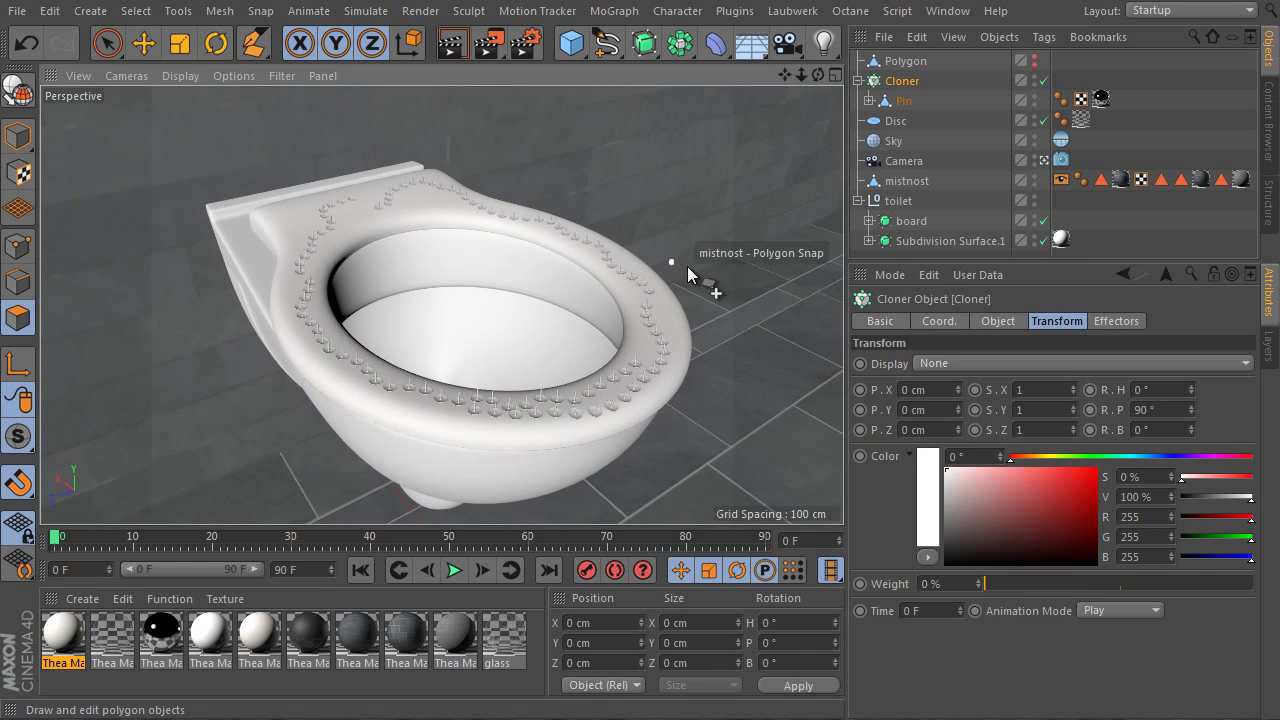
left_click(614, 12)
mouse_move(640, 42)
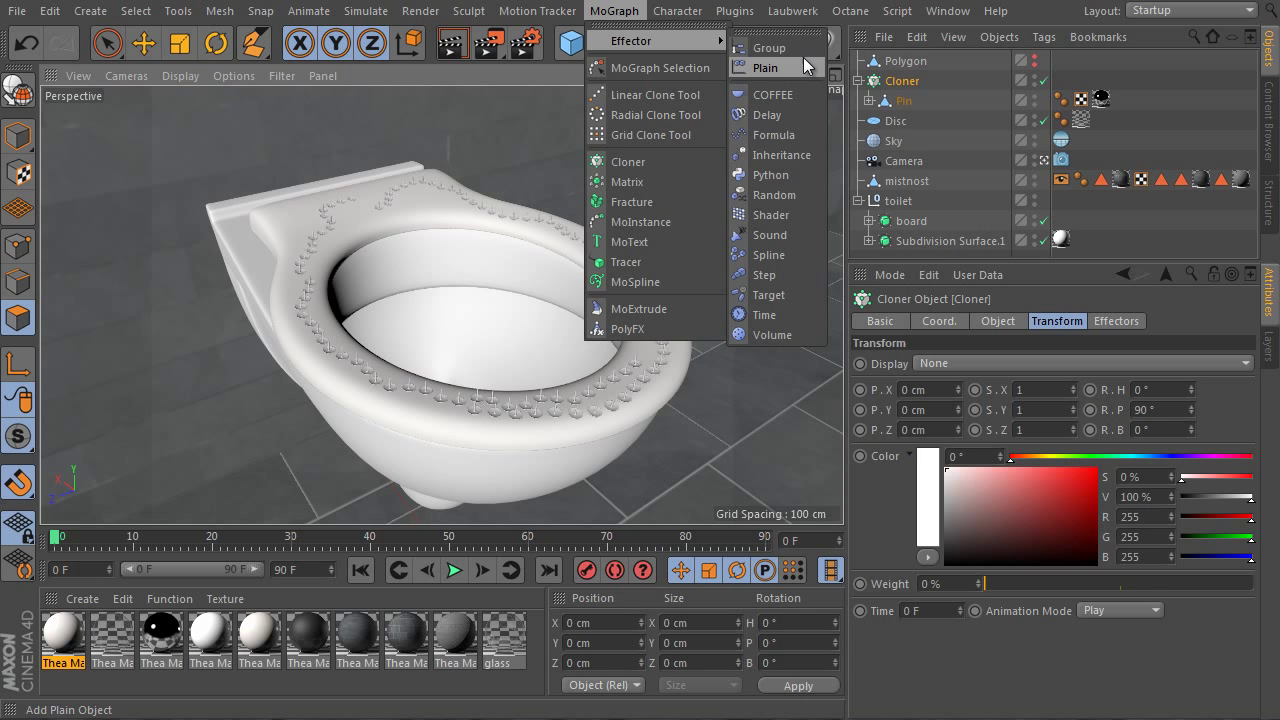
left_click(797, 194)
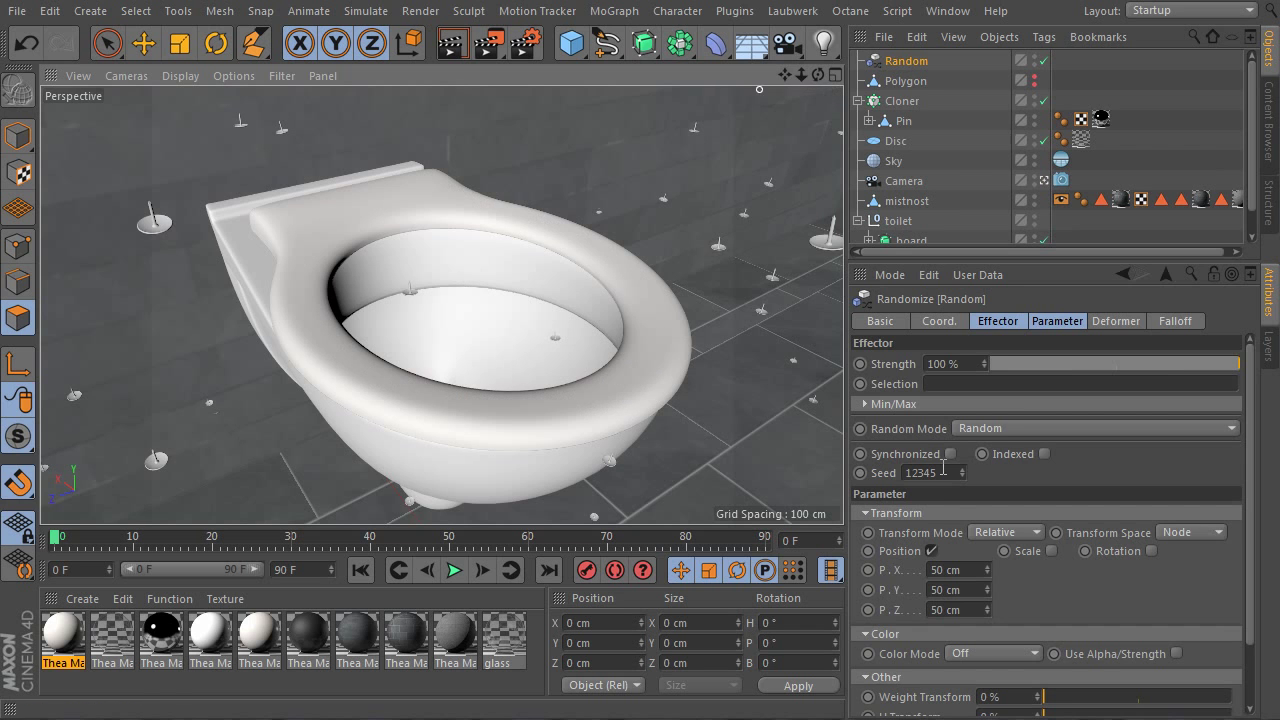
Set the Random effector's position variation to P.X 0.3 cm, P.Y 0 cm and P.Z 0.3 cm.
left_click(1057, 322)
double_click(976, 439)
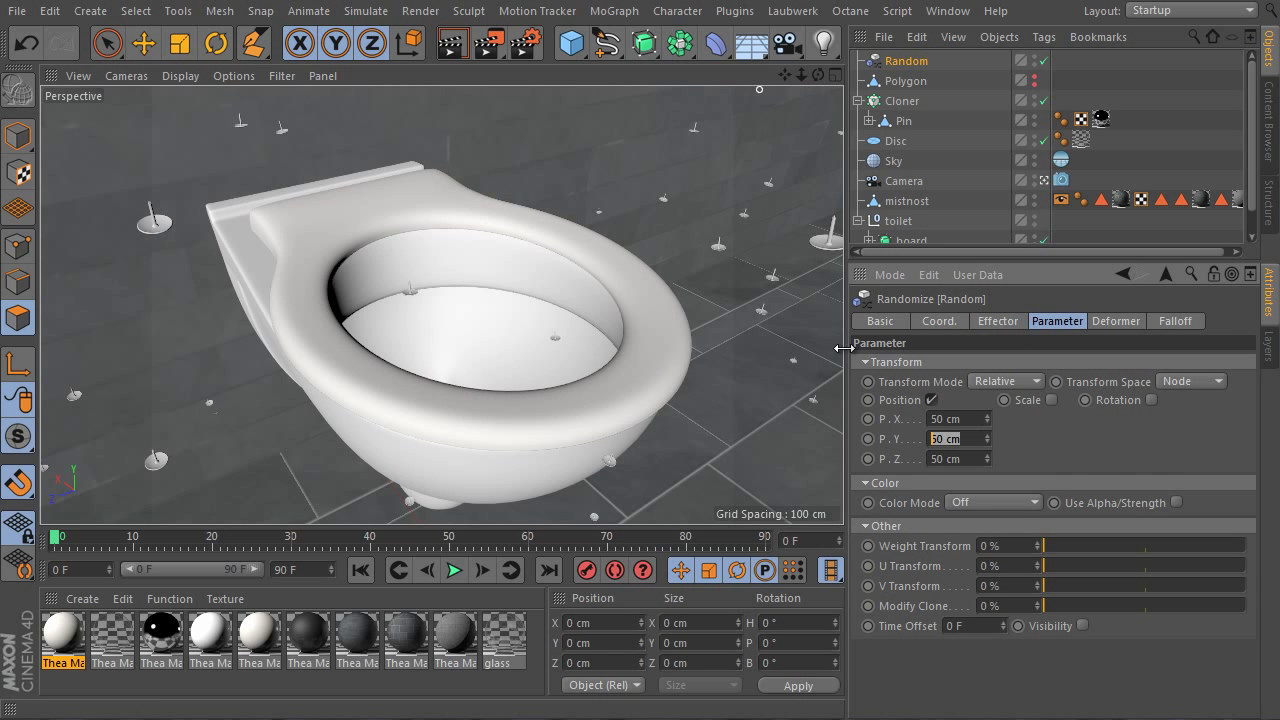
type("0")
left_click(977, 419)
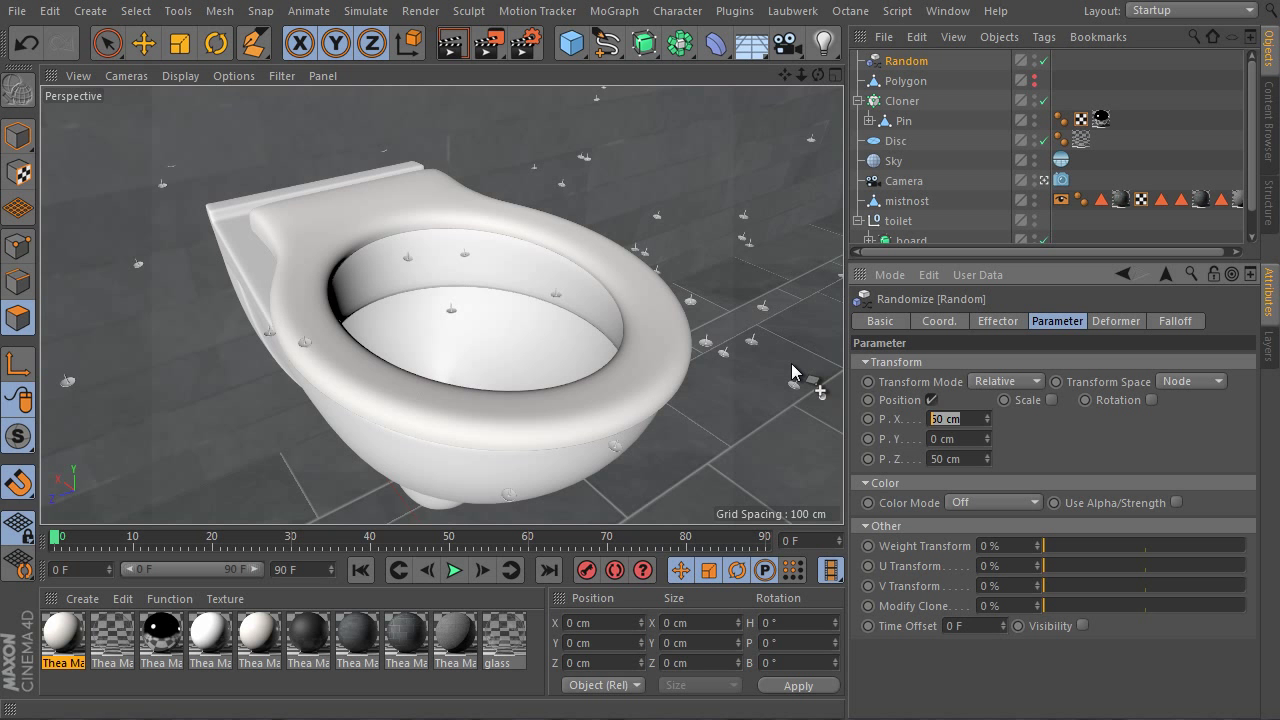
type("0.3")
key("Tab")
key("Tab")
type("0.3")
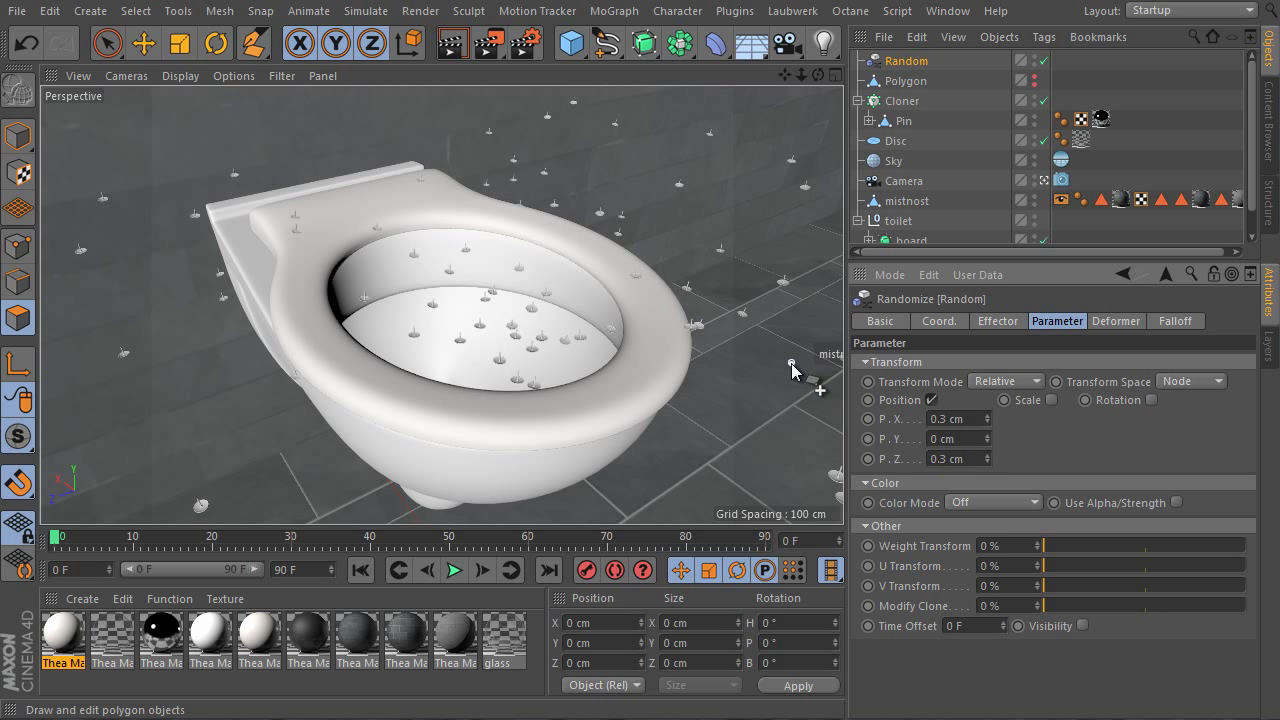
key("Tab")
Enable rotation on the Random effector with a slight pitch (R.P) variation and set its seed to 12330.
left_click_drag(631, 378, 615, 454, "alt")
scroll(604, 430, "up", 5)
scroll(594, 442, "down", 4)
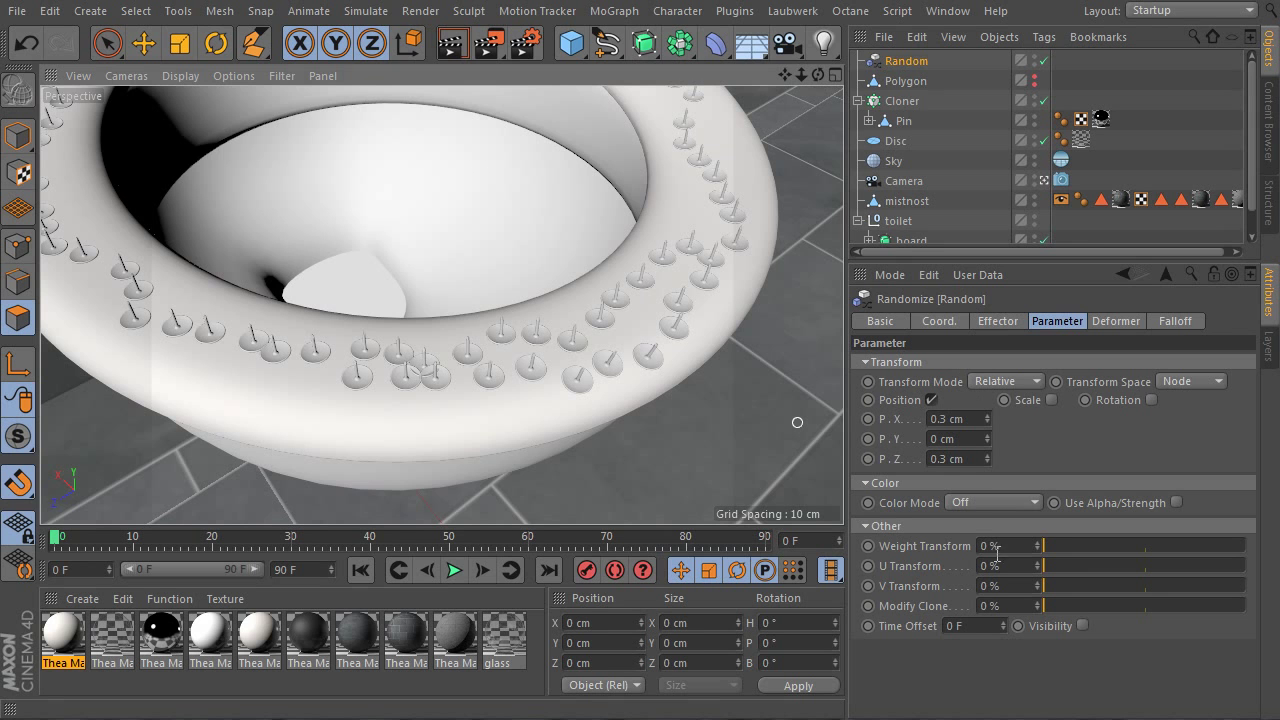
left_click(1151, 400)
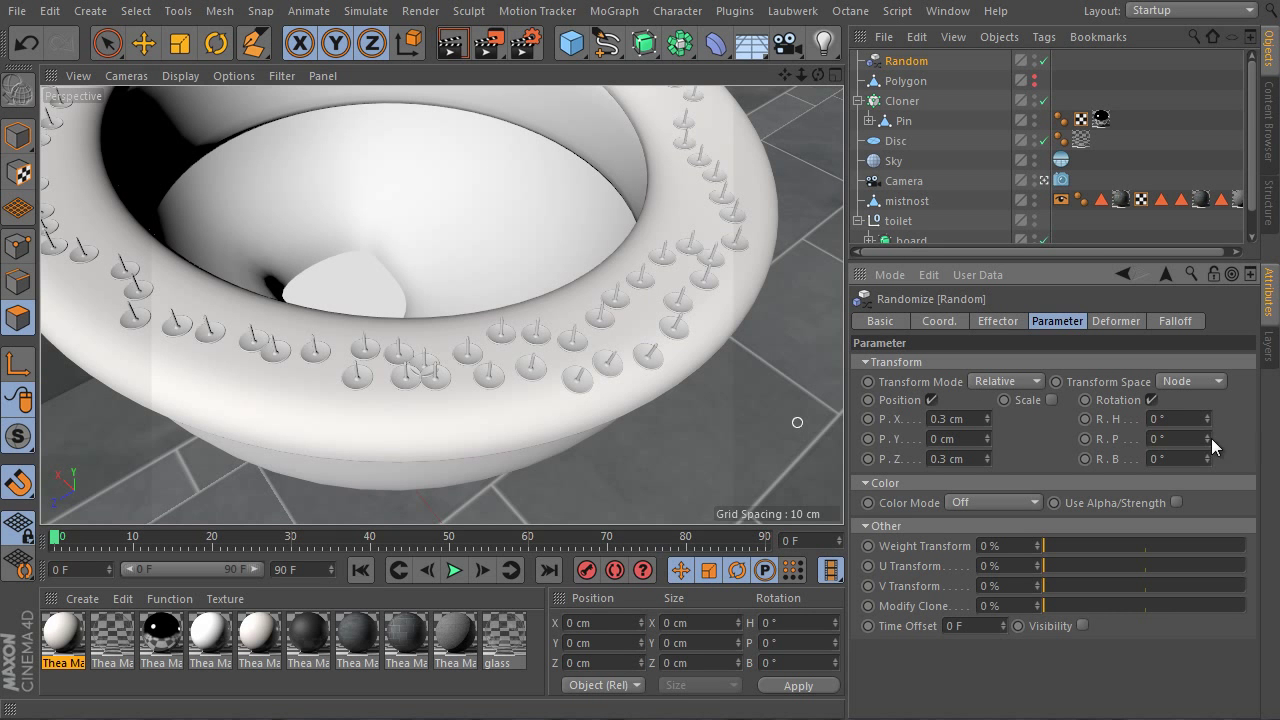
mouse_move(1208, 438)
left_mouse_down()
mouse_move(1205, 420)
mouse_move(1206, 451)
left_mouse_up()
left_click(998, 321)
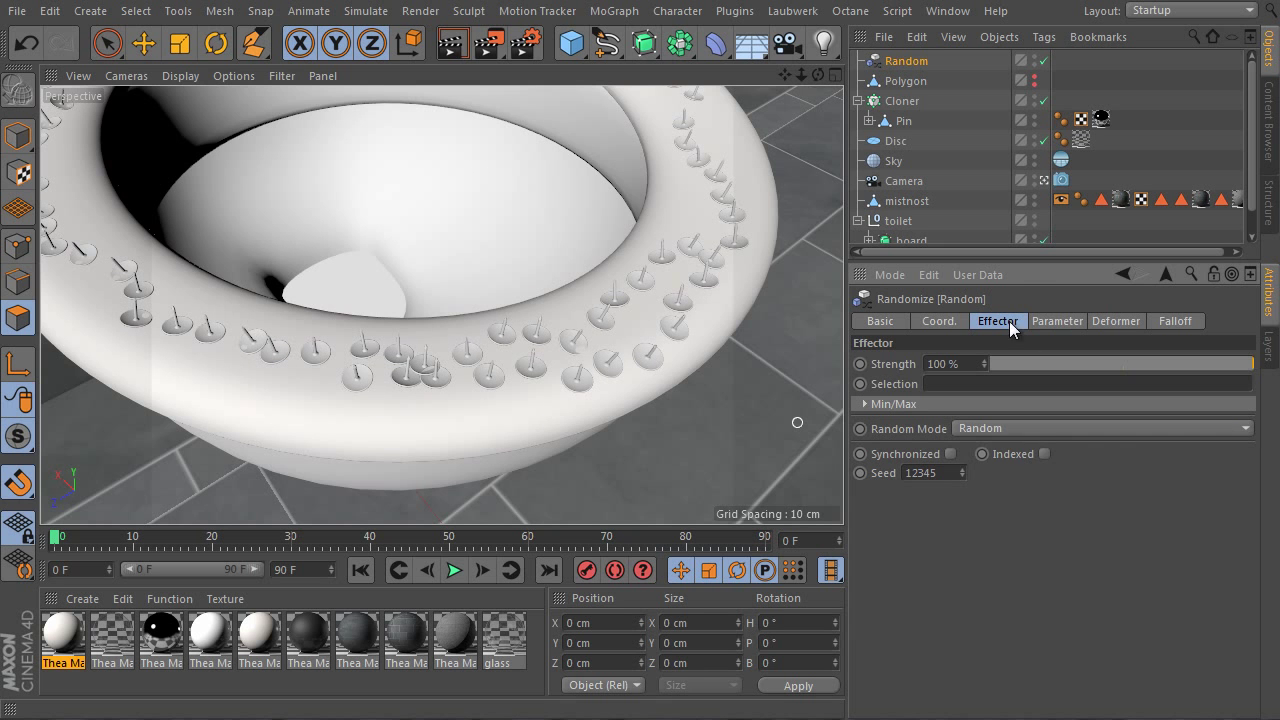
left_click_drag(960, 474, 962, 491)
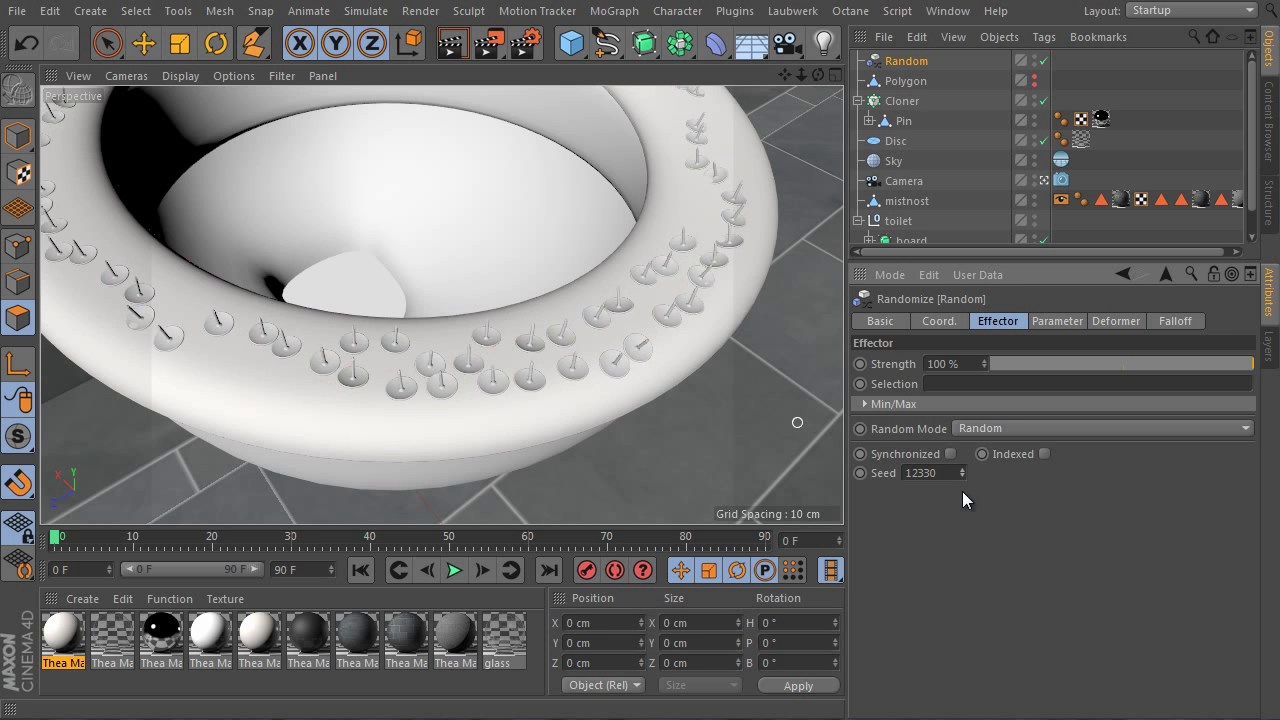
Make the Polygon object visible again in the editor and renderer and select it for editing.
scroll(560, 350, "up", 6)
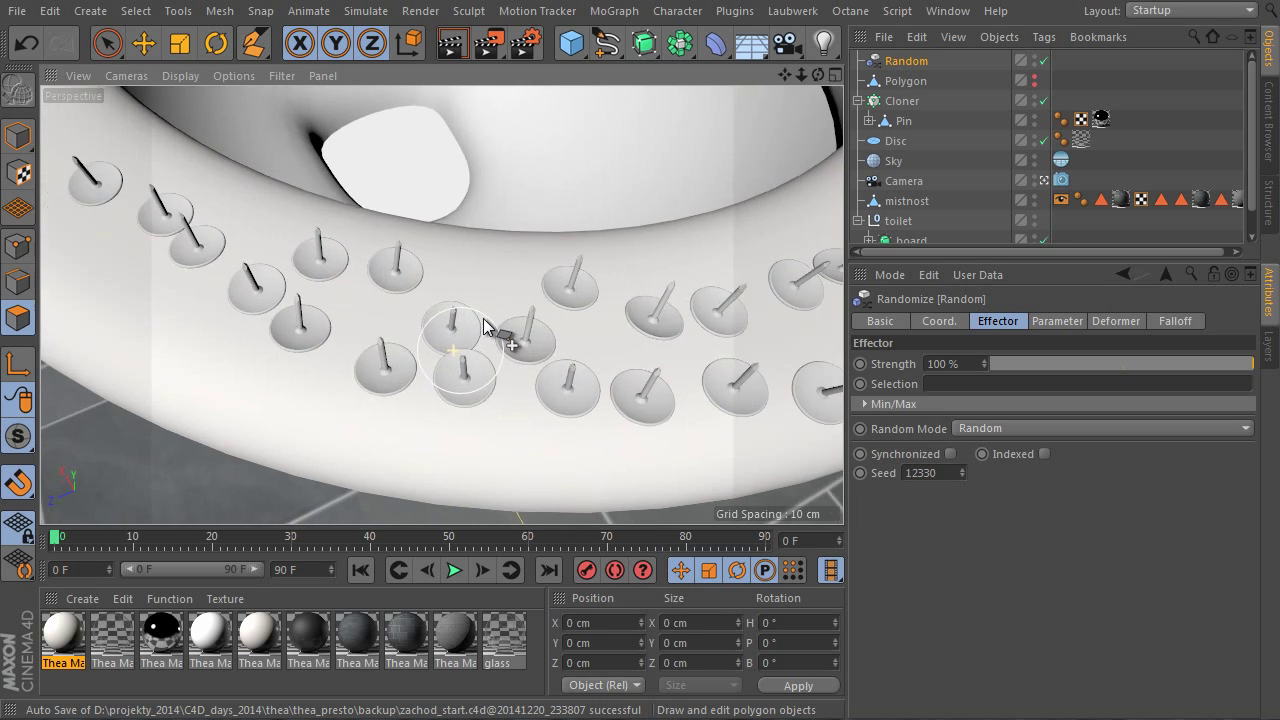
scroll(484, 322, "down", 5)
left_click_drag(484, 322, 506, 350, "alt")
scroll(477, 366, "up", 5)
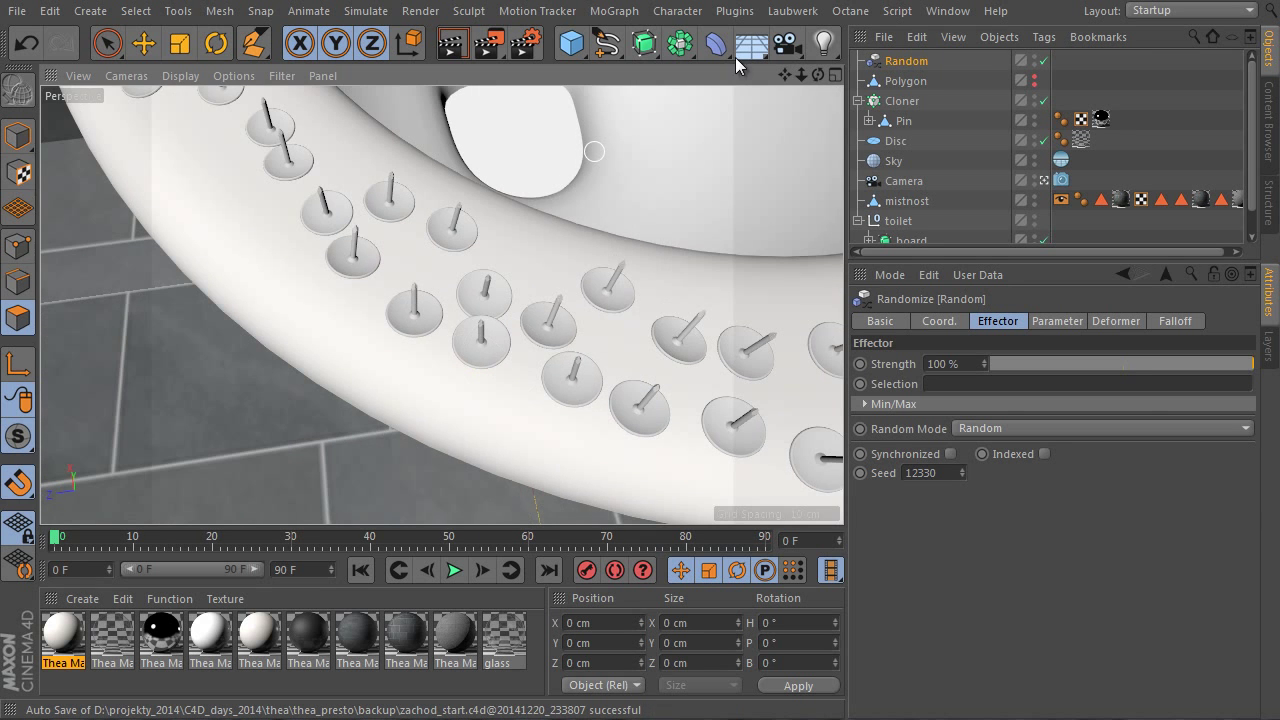
left_click(1034, 82)
left_click(922, 82)
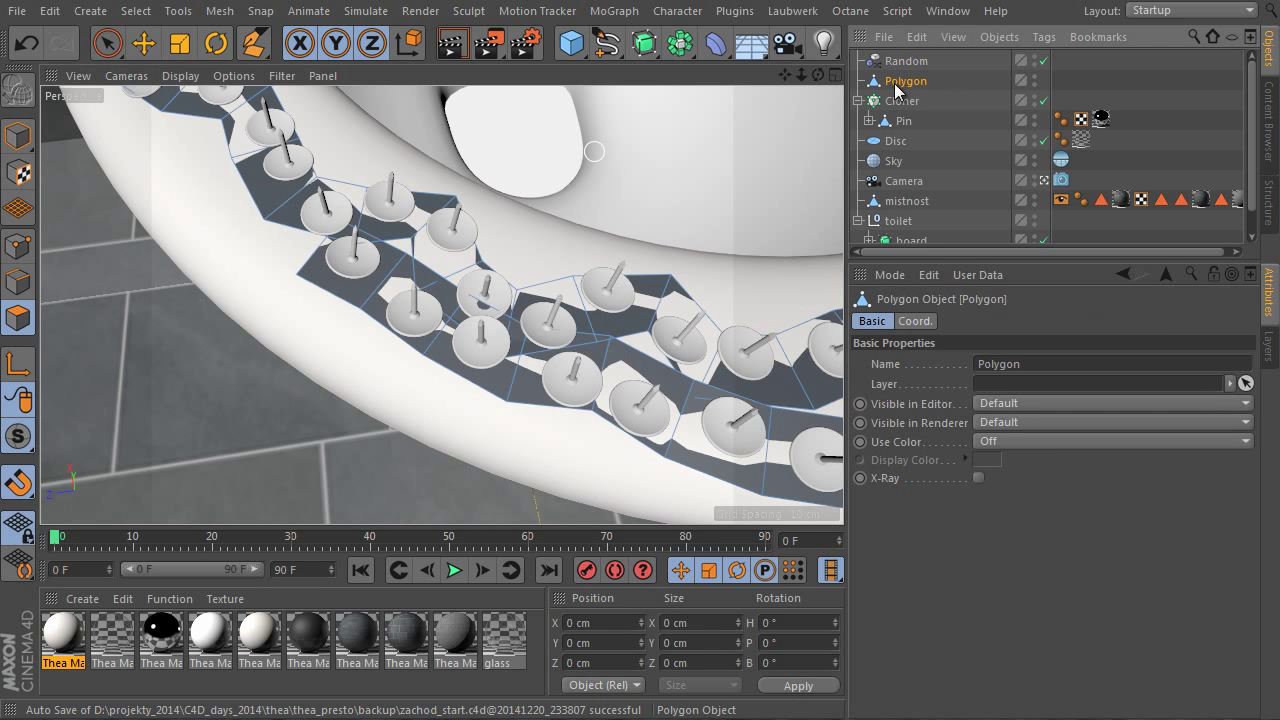
With the Cloner temporarily disabled, move the polygon under the overlapping front pins outward to about X 47.13, Y 46.78, Z 8.56 cm.
left_click(107, 42)
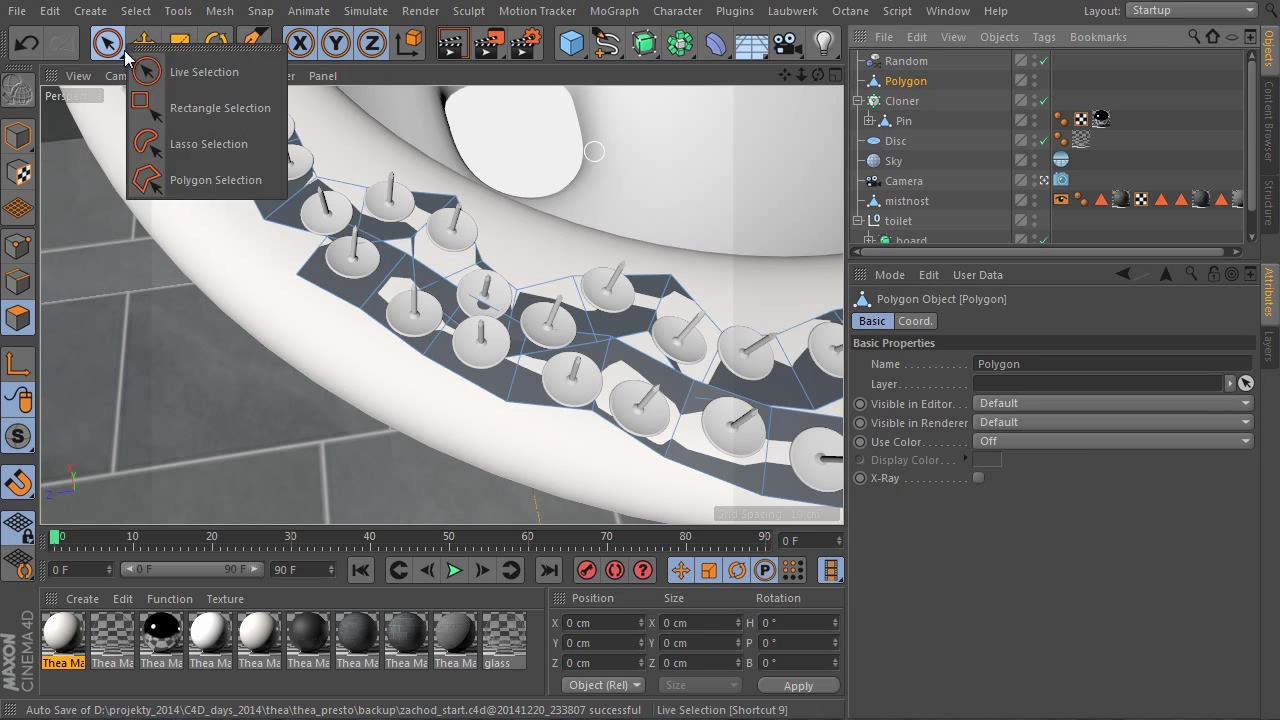
left_click(190, 69)
left_click(476, 388)
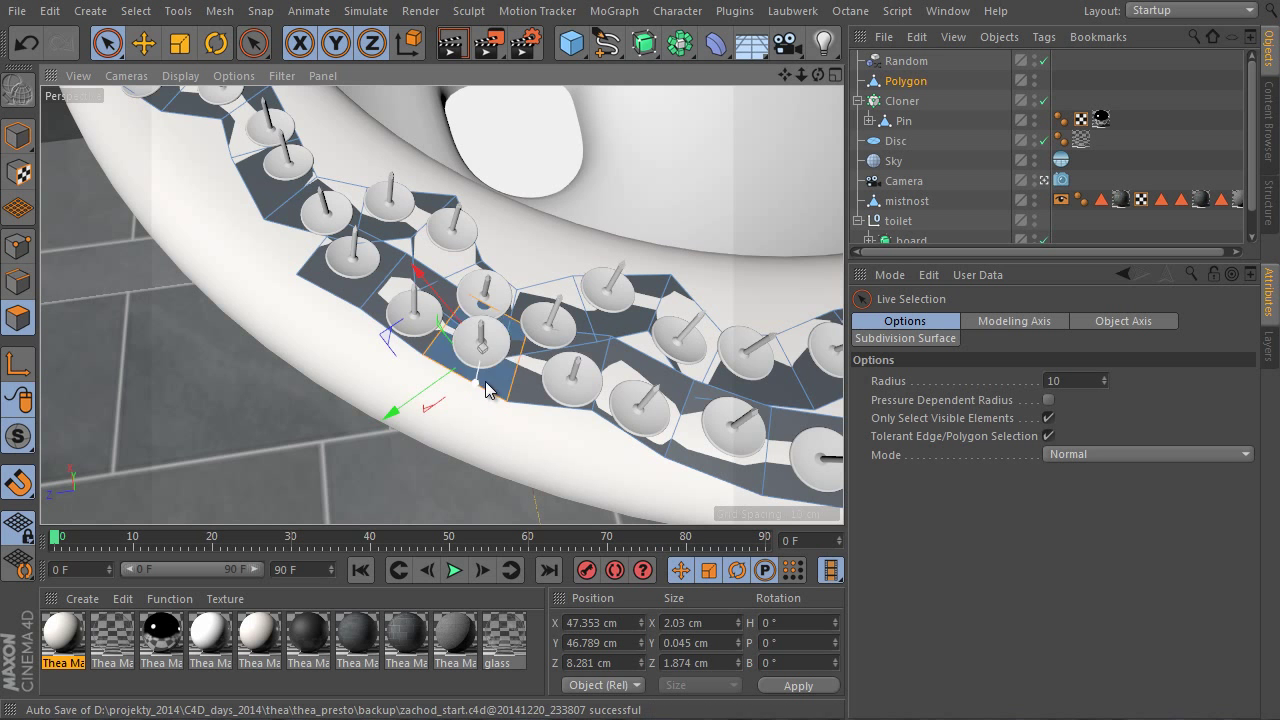
left_click(1043, 101)
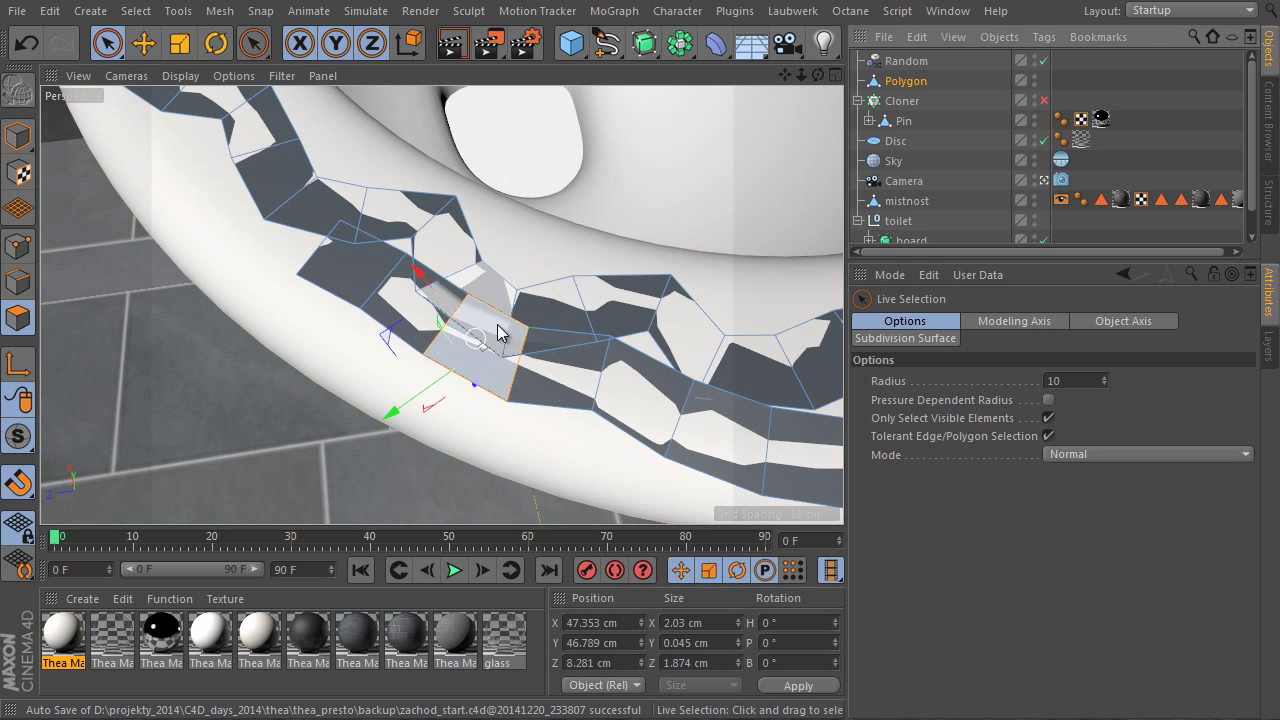
key("e")
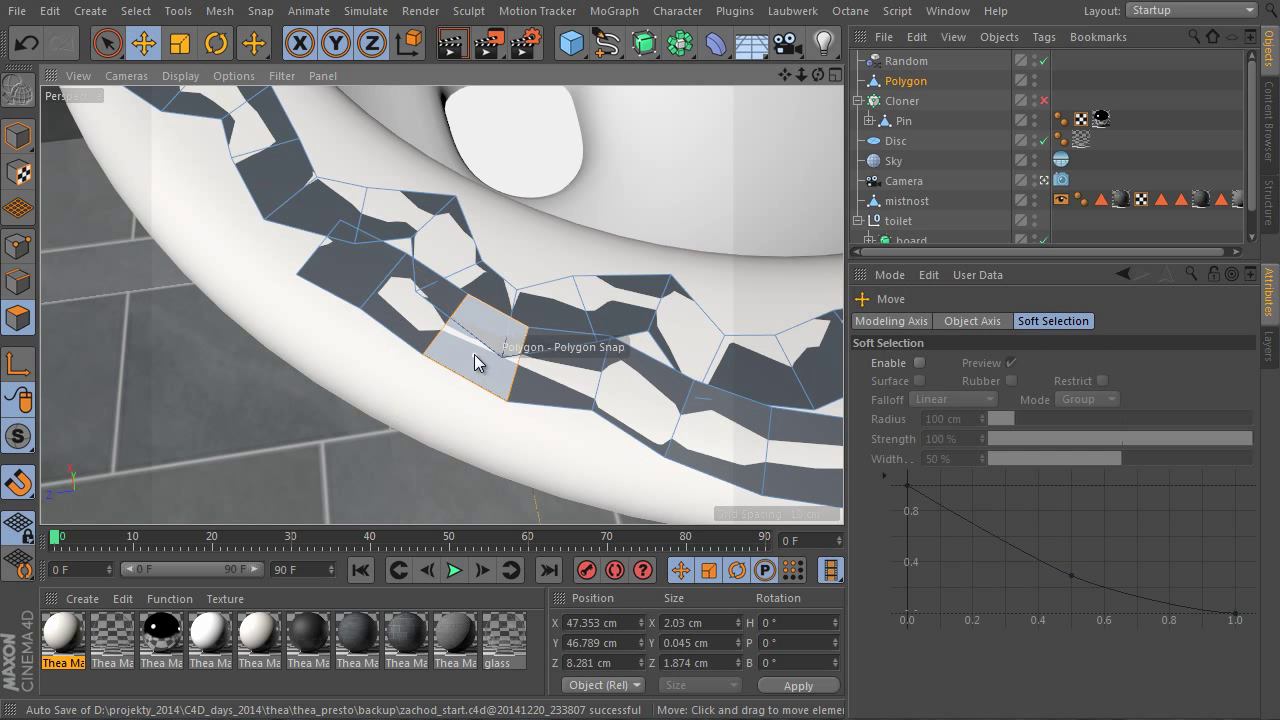
left_click_drag(476, 354, 472, 361)
left_click(1044, 100)
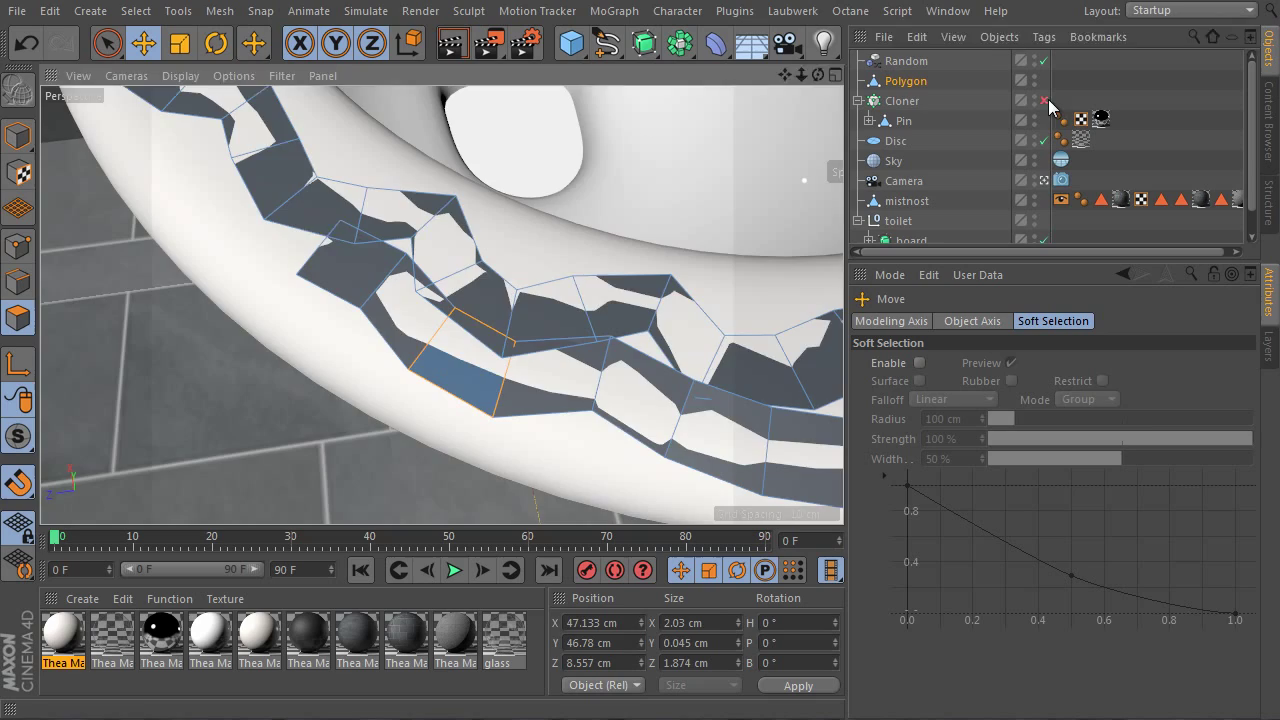
Hide the Polygon object again in both the editor and the renderer.
left_click_drag(480, 240, 560, 340, "alt")
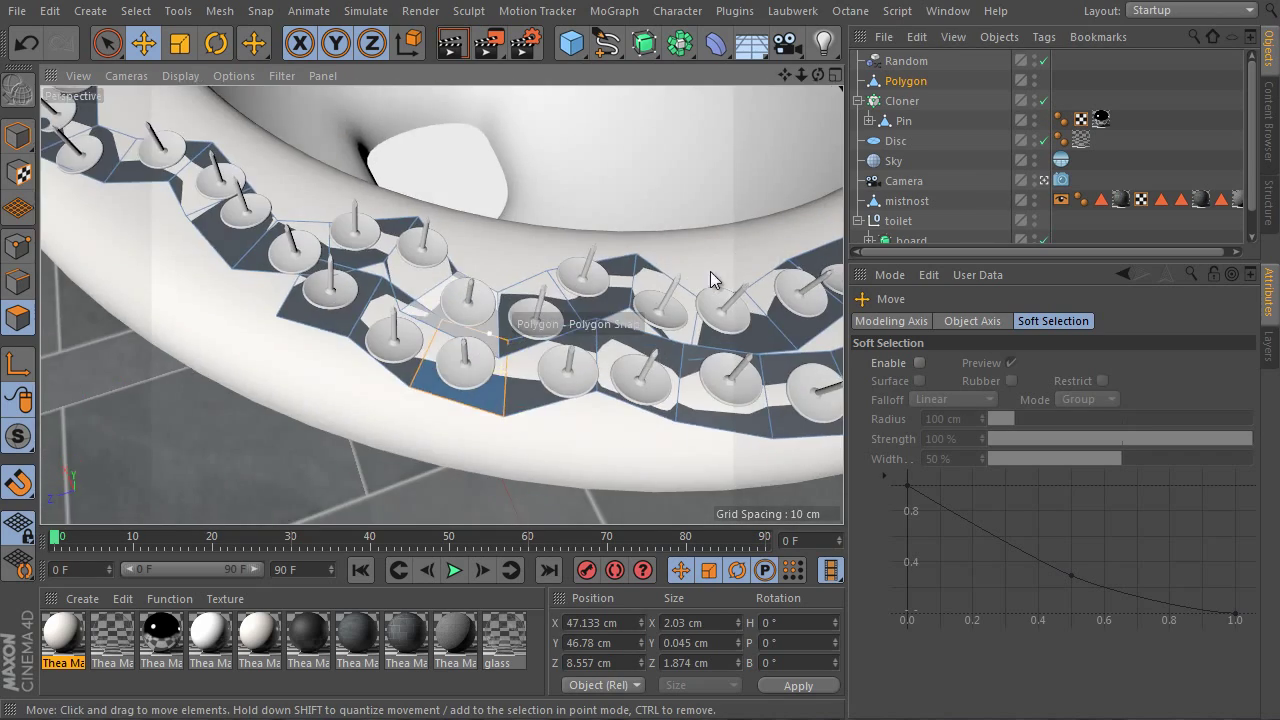
right_click_drag(712, 278, 562, 368, "alt")
left_click_drag(562, 368, 625, 304, "alt")
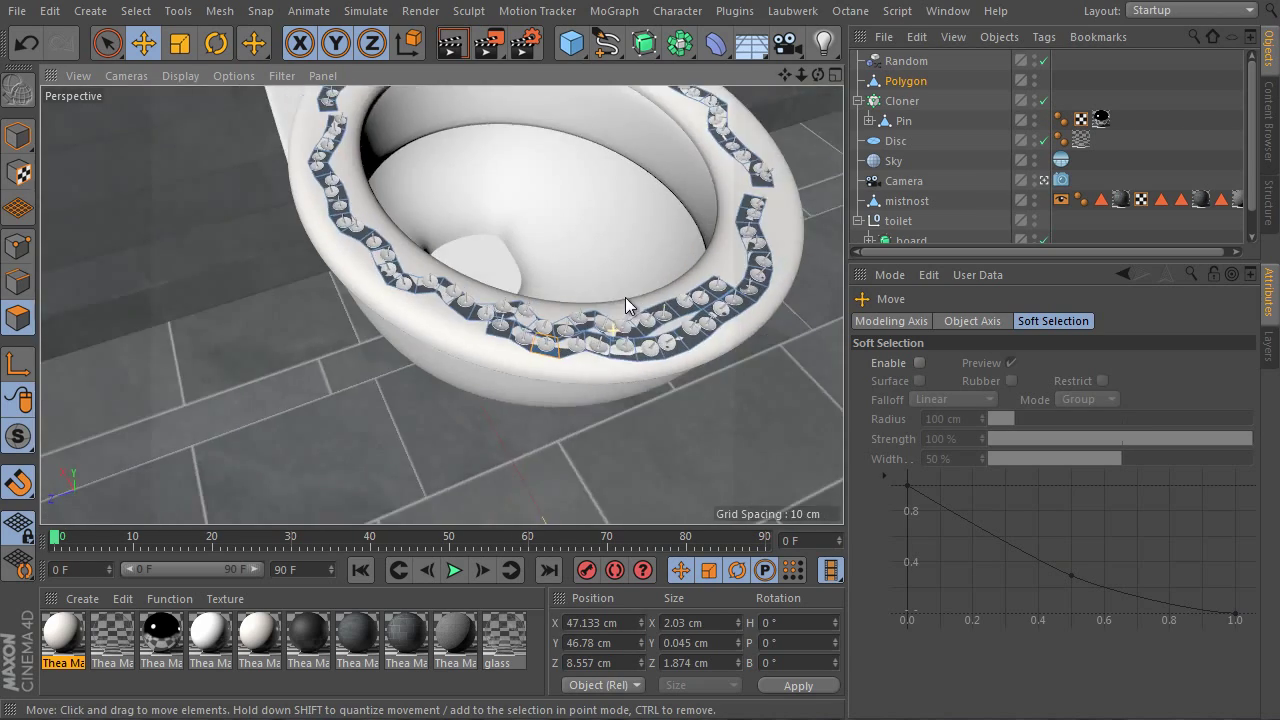
right_click_drag(625, 304, 776, 168, "alt")
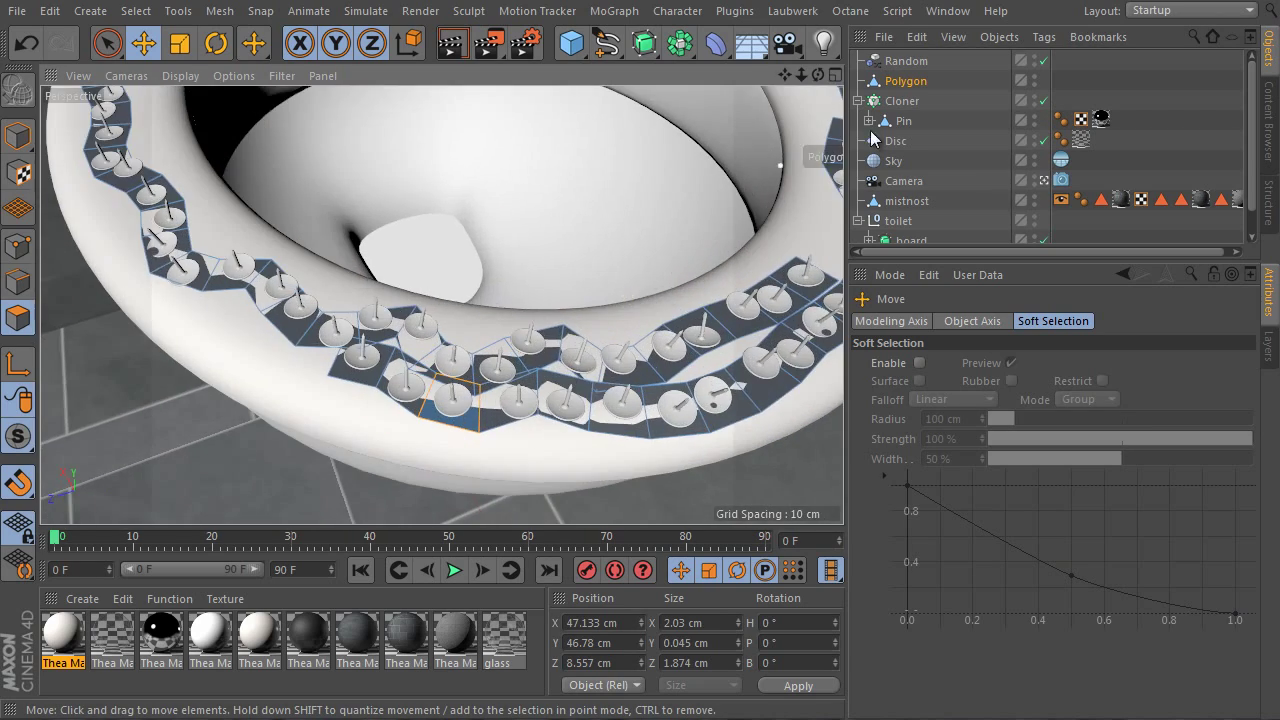
double_click(1035, 82, "alt")
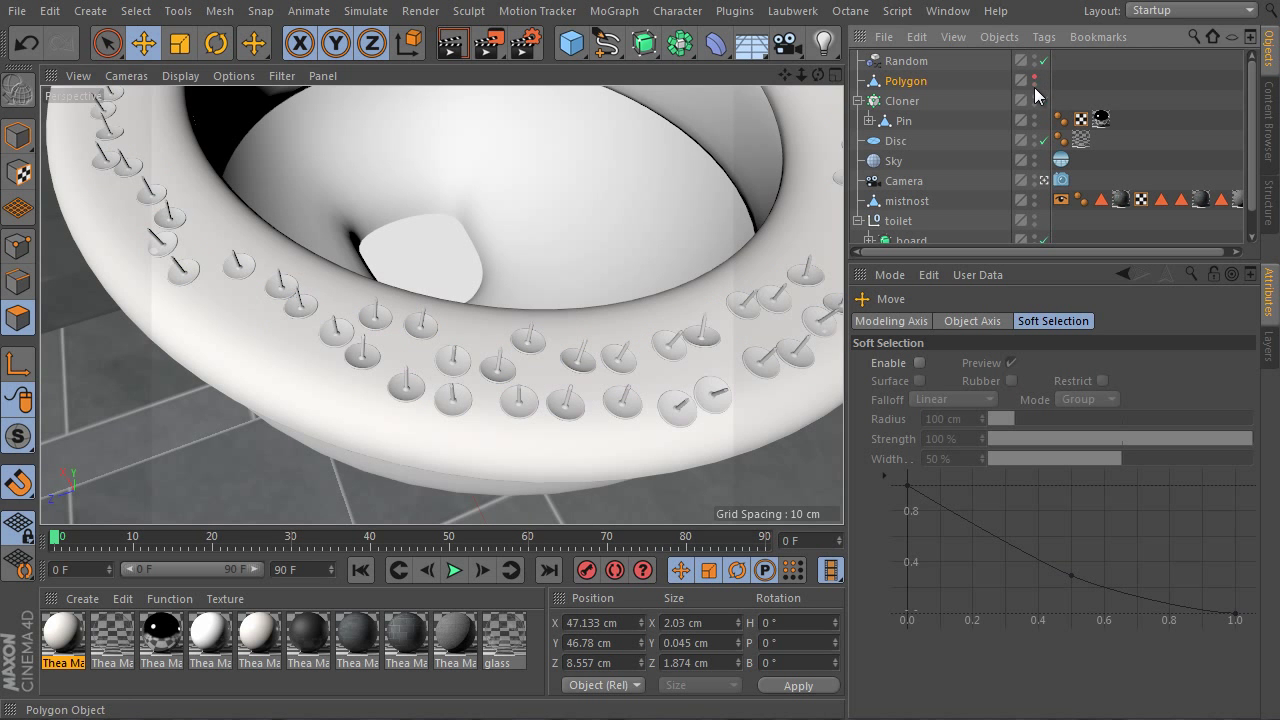
Examine the randomized pin arrangement around the whole toilet rim from several angles.
right_click_drag(815, 186, 675, 258, "alt")
middle_click_drag(675, 258, 616, 326, "alt")
mouse_move(616, 326)
left_mouse_down("alt")
mouse_move(661, 250)
mouse_move(622, 302)
left_mouse_up("alt")
right_click_drag(622, 302, 594, 382, "alt")
left_click_drag(594, 382, 619, 371, "alt")
mouse_move(619, 371)
right_mouse_down("alt")
mouse_move(630, 359)
mouse_move(641, 380)
right_mouse_up("alt")
left_click_drag(641, 380, 631, 358, "alt")
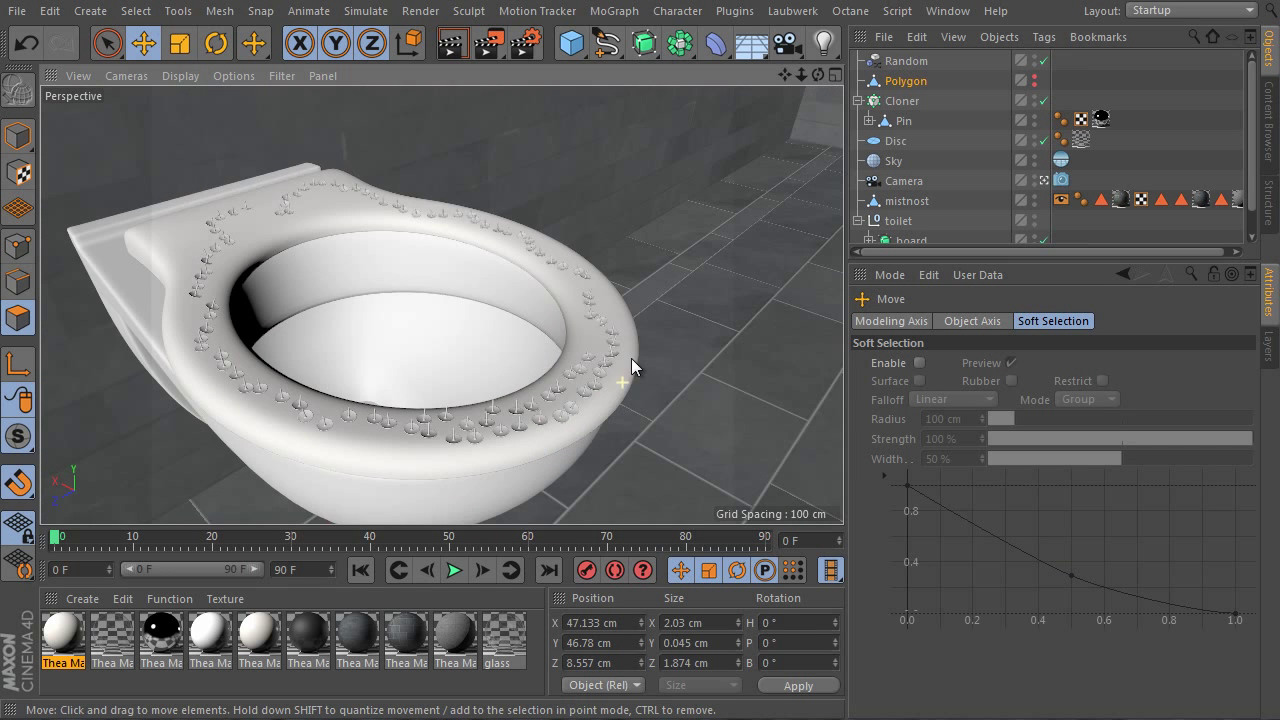
middle_click_drag(631, 358, 673, 341, "alt")
scroll(628, 403, "up", 2)
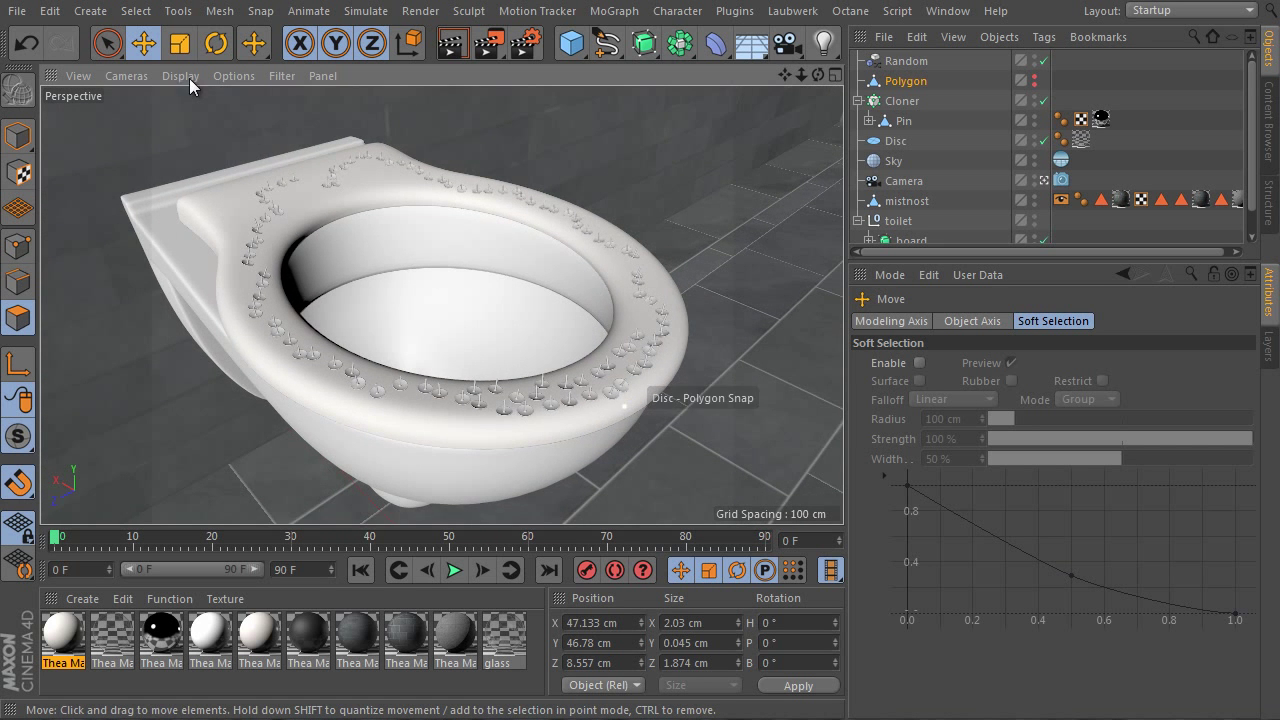
Start a new project and add a sphere primitive.
left_click(17, 11)
left_click(45, 40)
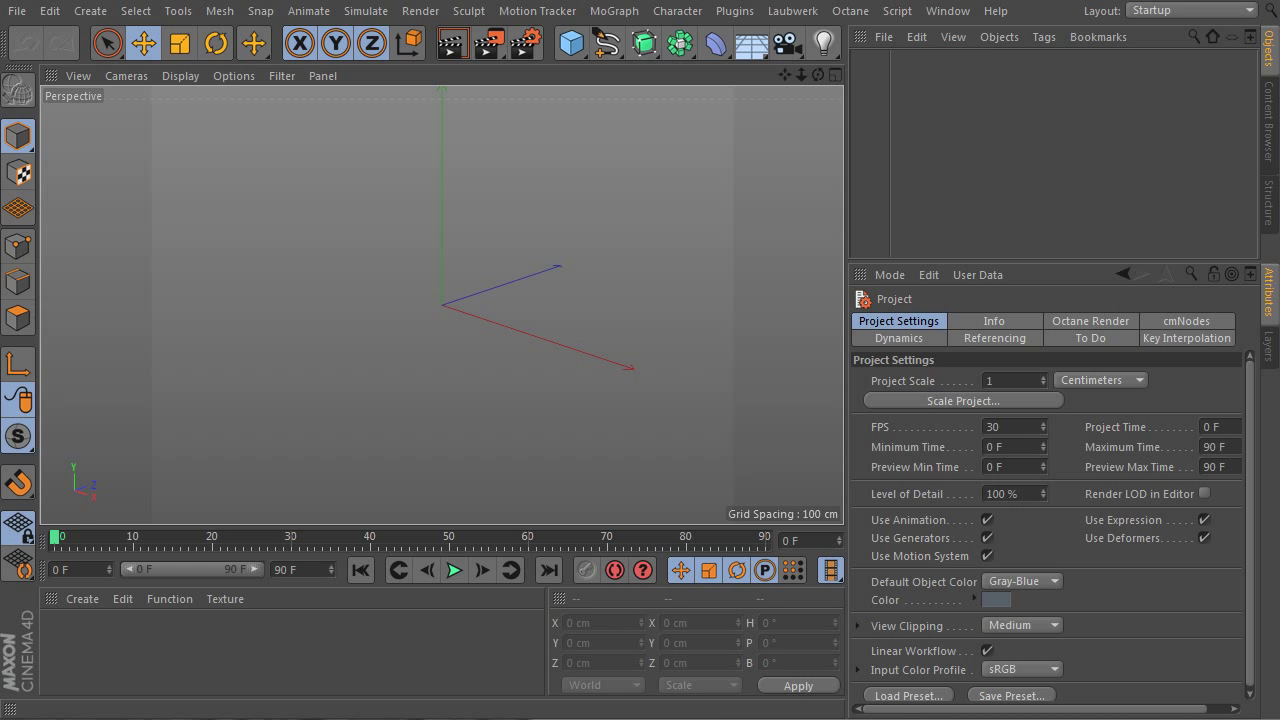
left_click(569, 48)
left_click(968, 107)
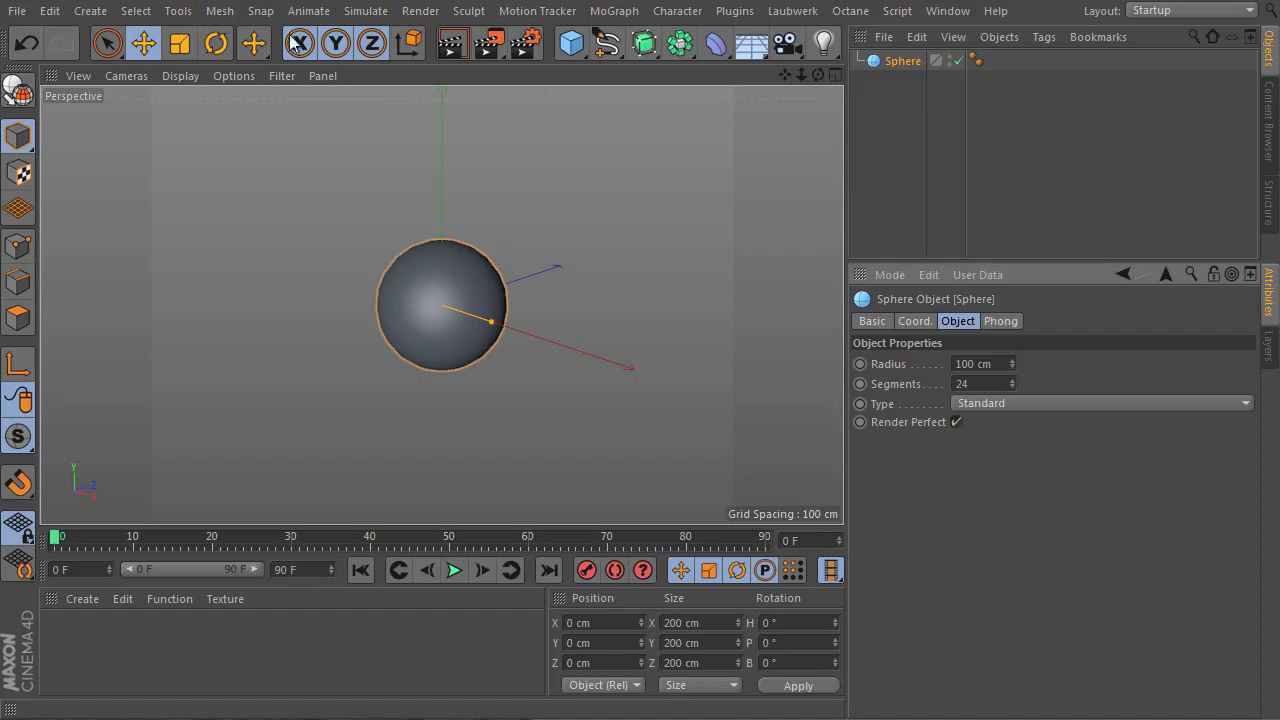
Activate the Lighting Tool and set its mode to Diffuse Placement.
left_click(179, 11)
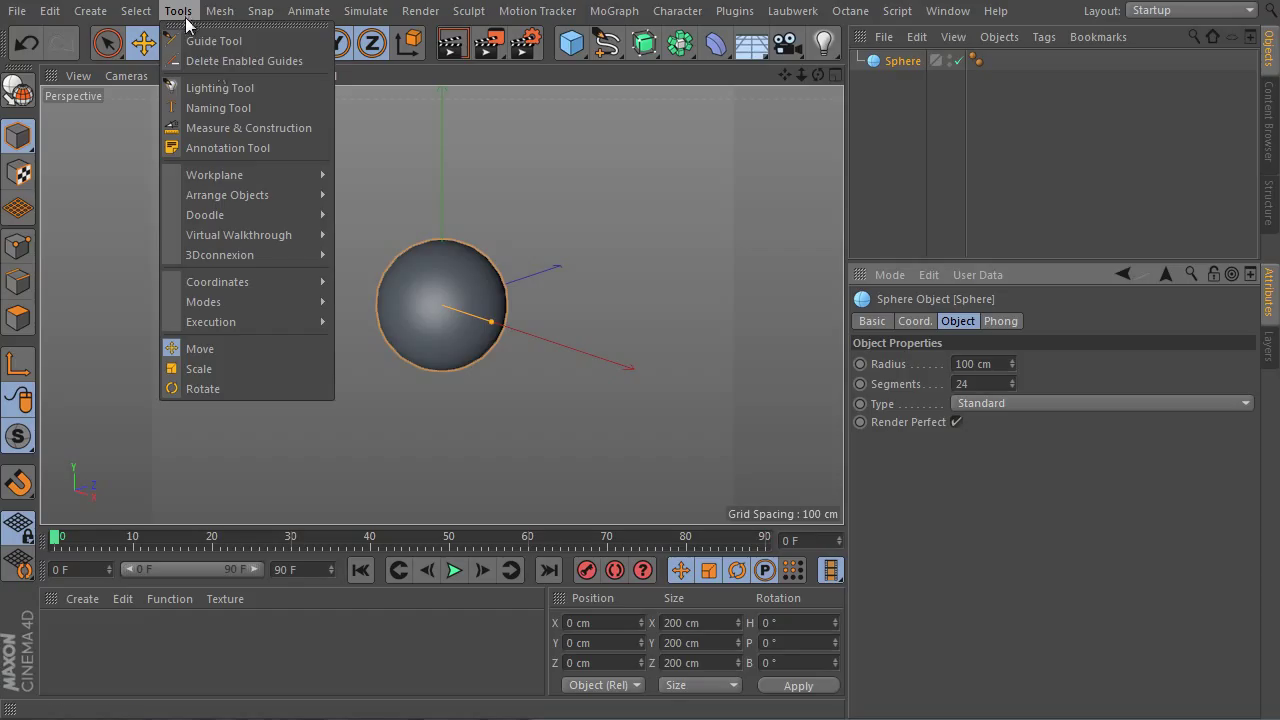
left_click(232, 89)
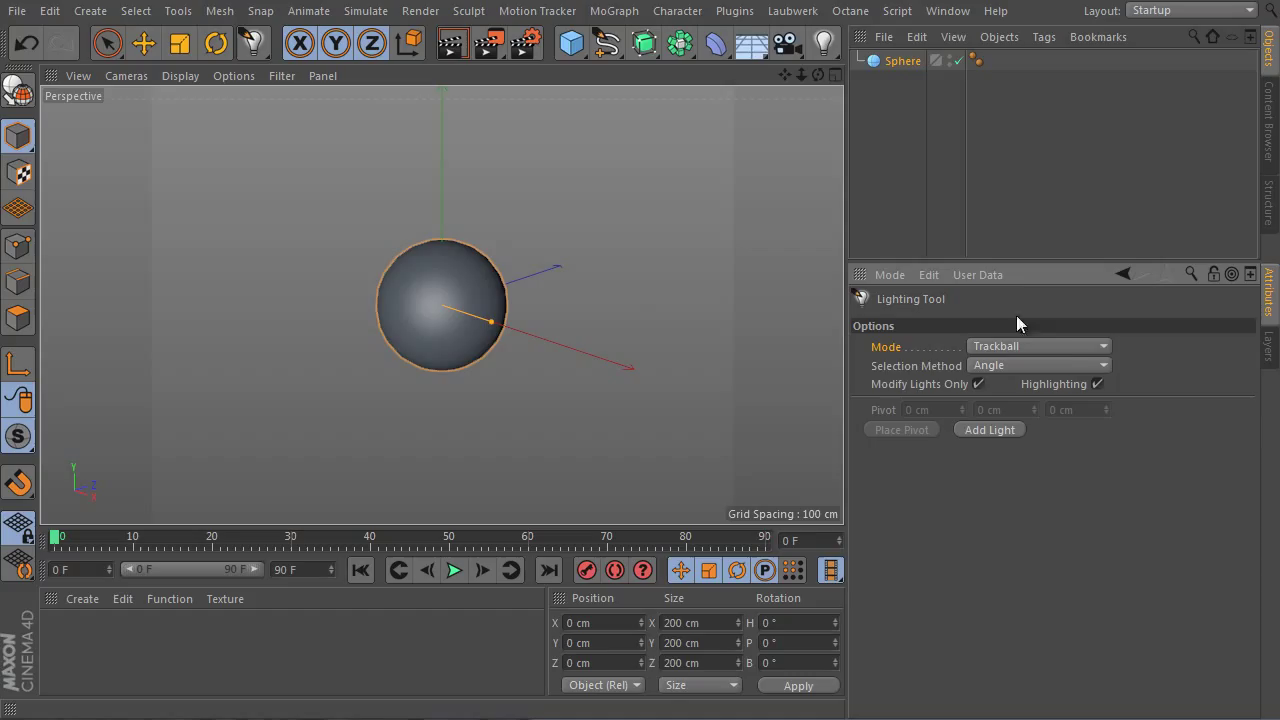
left_click(1061, 350)
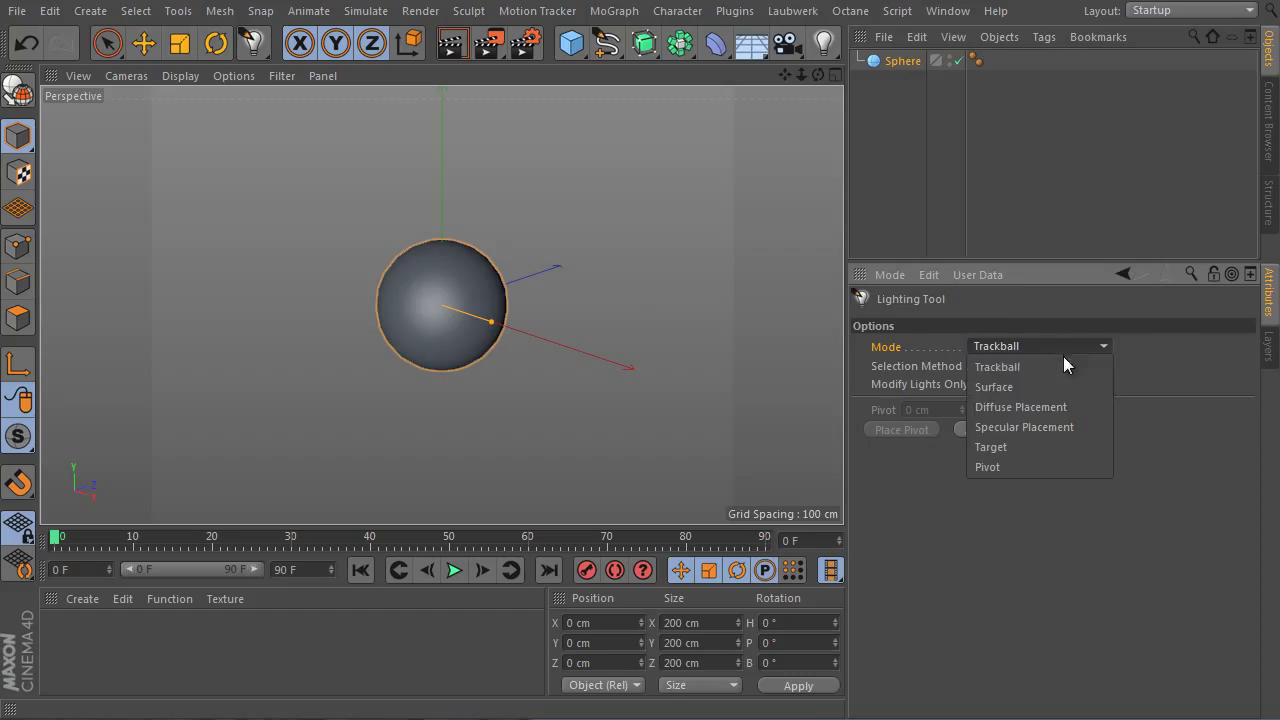
left_click(1065, 410)
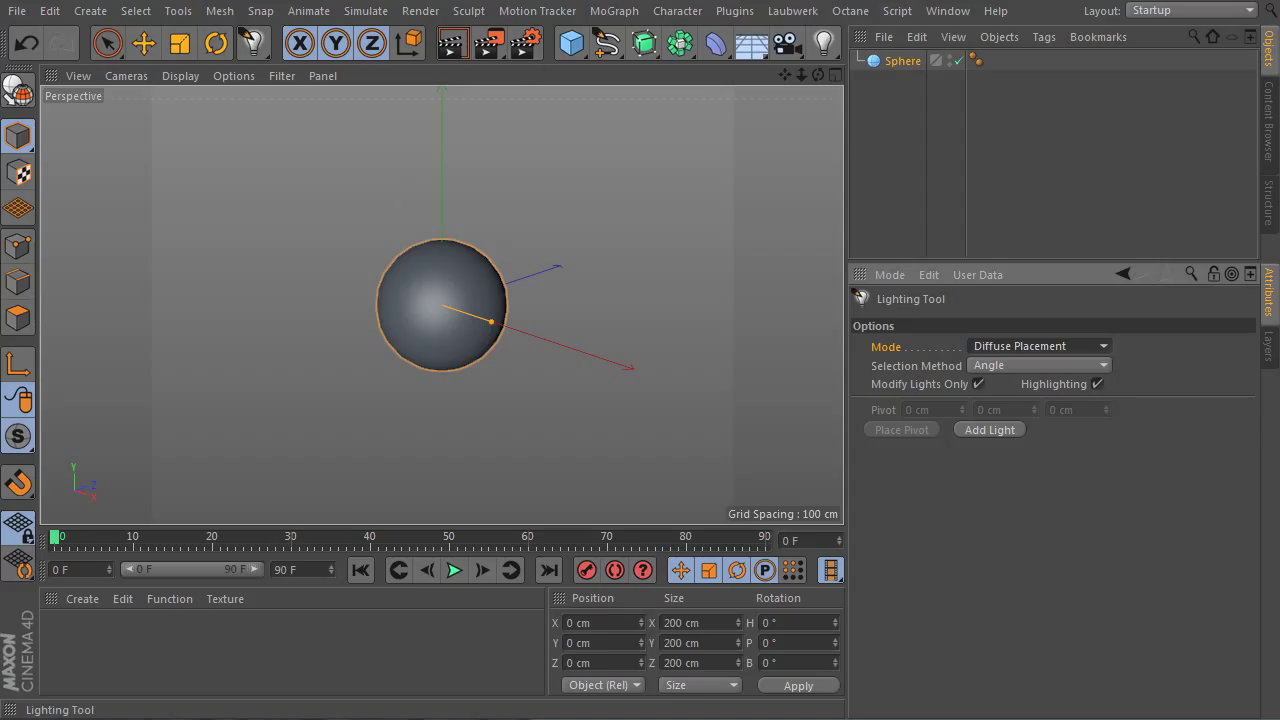
Place a new light with the Lighting Tool and reposition it so it illuminates the sphere's upper-left side.
left_click(400, 270)
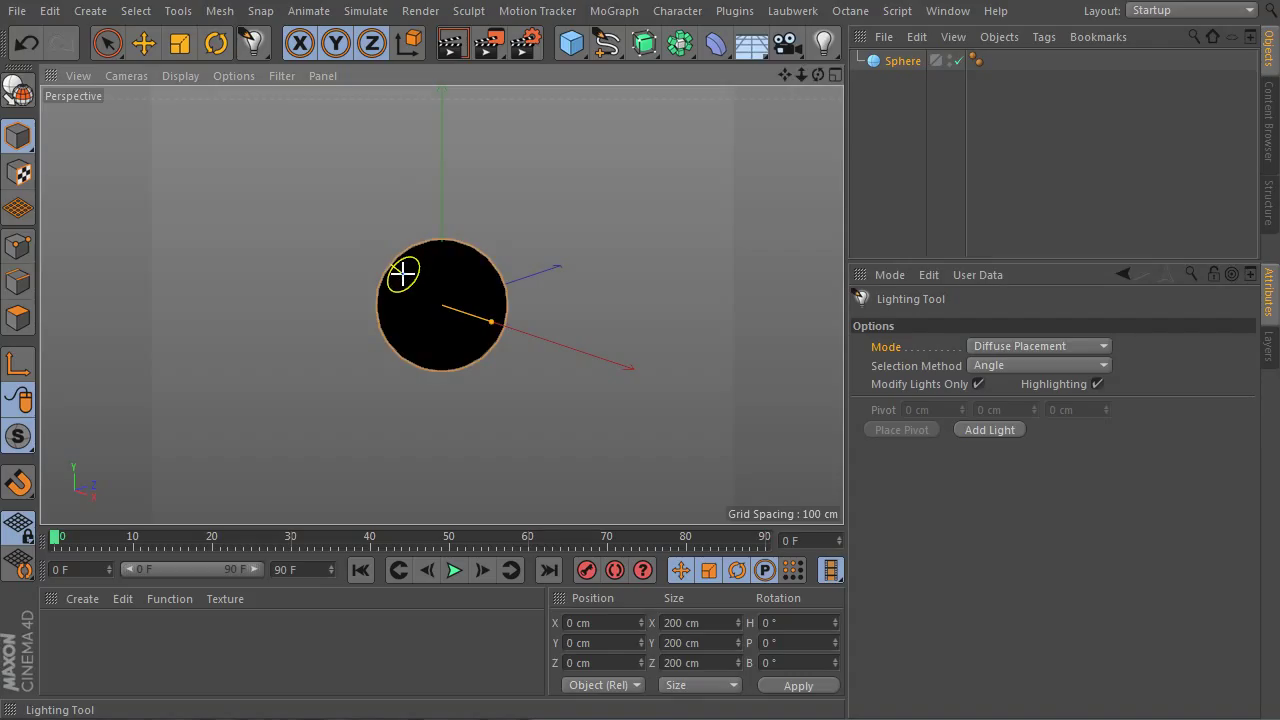
left_click_drag(403, 274, 572, 318, "ctrl")
left_click(403, 265)
mouse_move(387, 258)
left_mouse_down("ctrl")
mouse_move(471, 287)
mouse_move(681, 318)
mouse_move(358, 230)
mouse_move(700, 317)
mouse_move(418, 255)
mouse_move(606, 308)
mouse_move(443, 281)
mouse_move(622, 284)
mouse_move(406, 260)
mouse_move(402, 297)
mouse_move(403, 257)
mouse_move(396, 275)
left_mouse_up("ctrl")
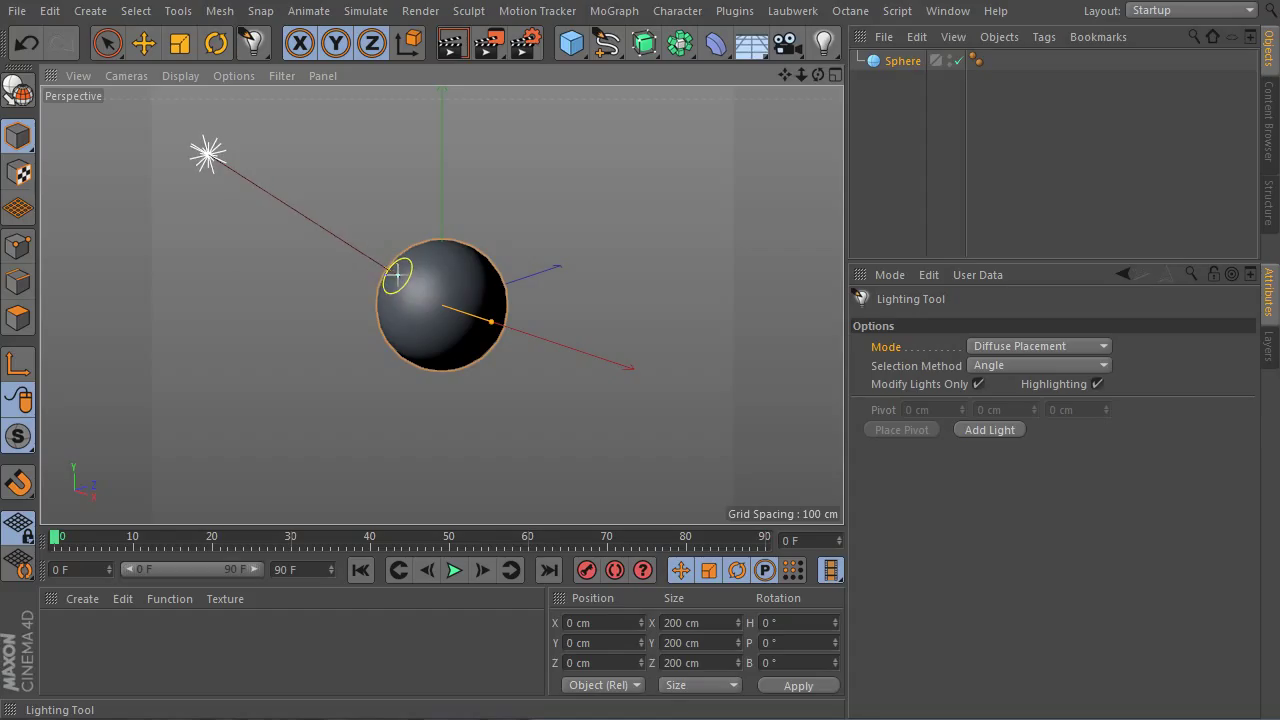
mouse_move(397, 271)
left_mouse_down()
mouse_move(443, 274)
mouse_move(391, 291)
mouse_move(391, 277)
mouse_move(443, 268)
mouse_move(642, 253)
mouse_move(430, 280)
mouse_move(647, 256)
mouse_move(443, 283)
mouse_move(396, 271)
left_mouse_up()
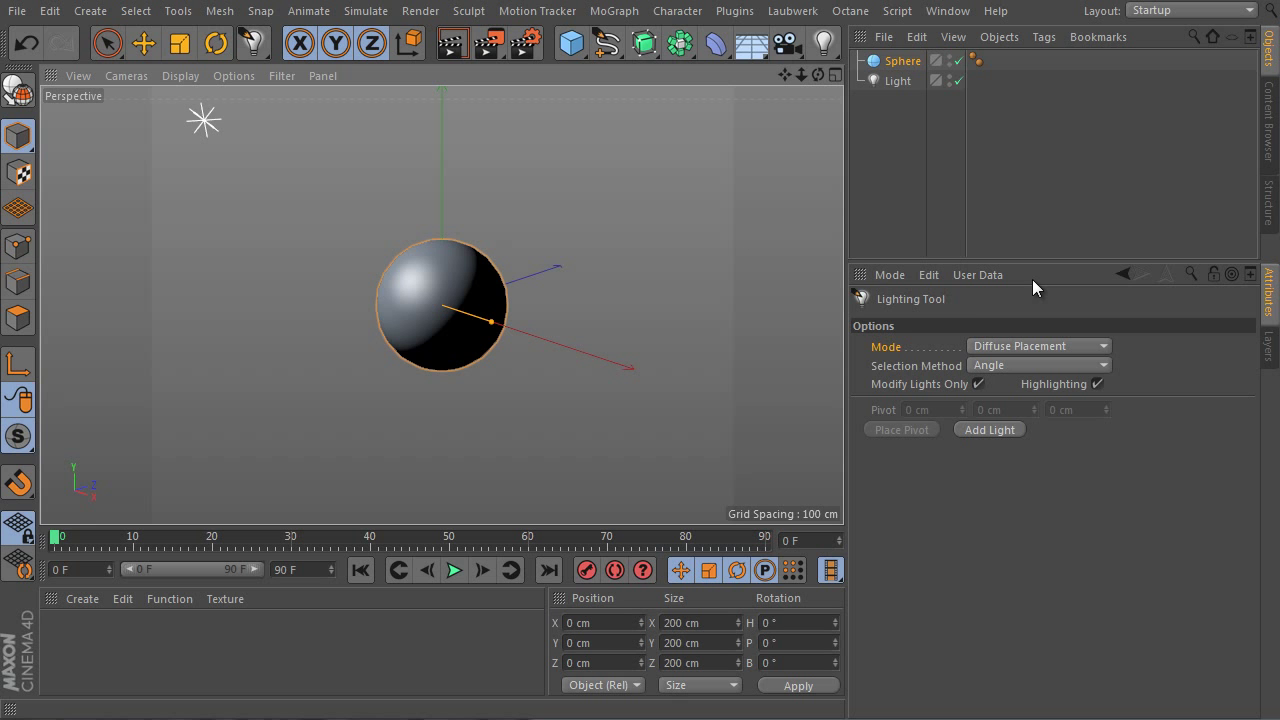
Add a cube, resize it to 40 × 40 × about 136 cm, and move it beside the sphere to about X 213 cm.
left_click_drag(571, 42, 762, 74)
key("t")
left_click_drag(670, 276, 265, 446)
key("e")
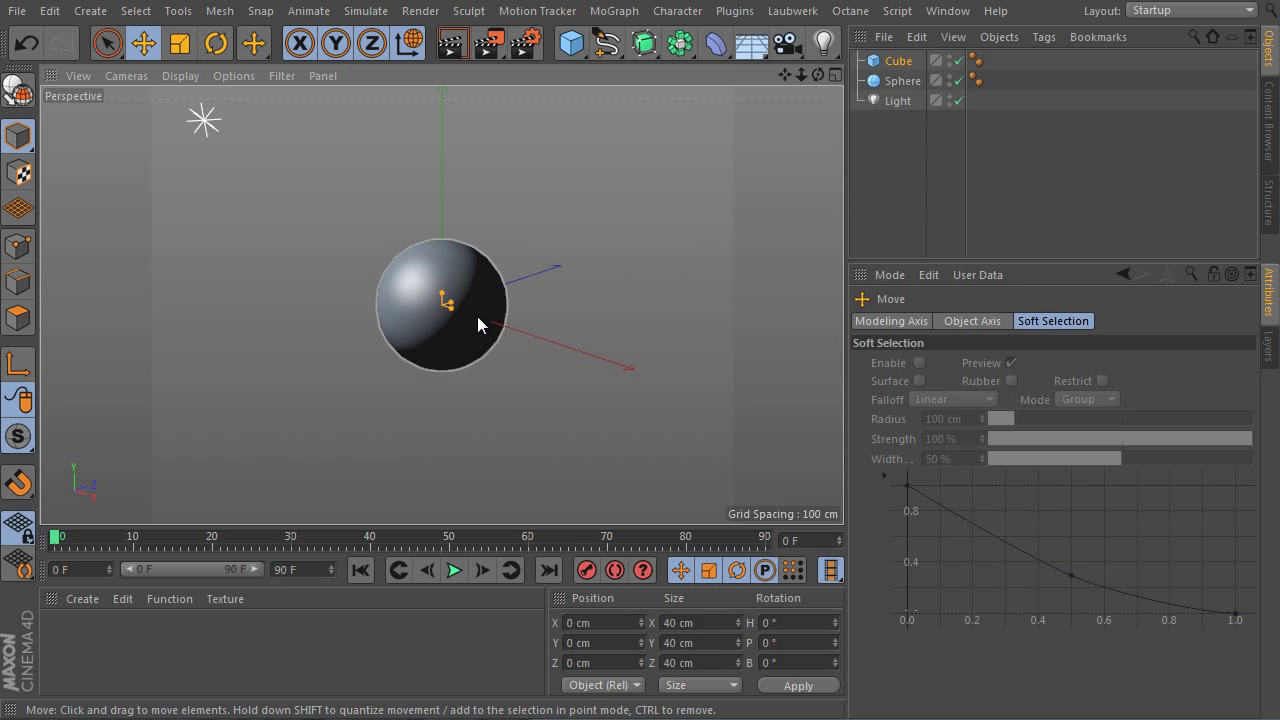
left_click_drag(522, 329, 585, 333)
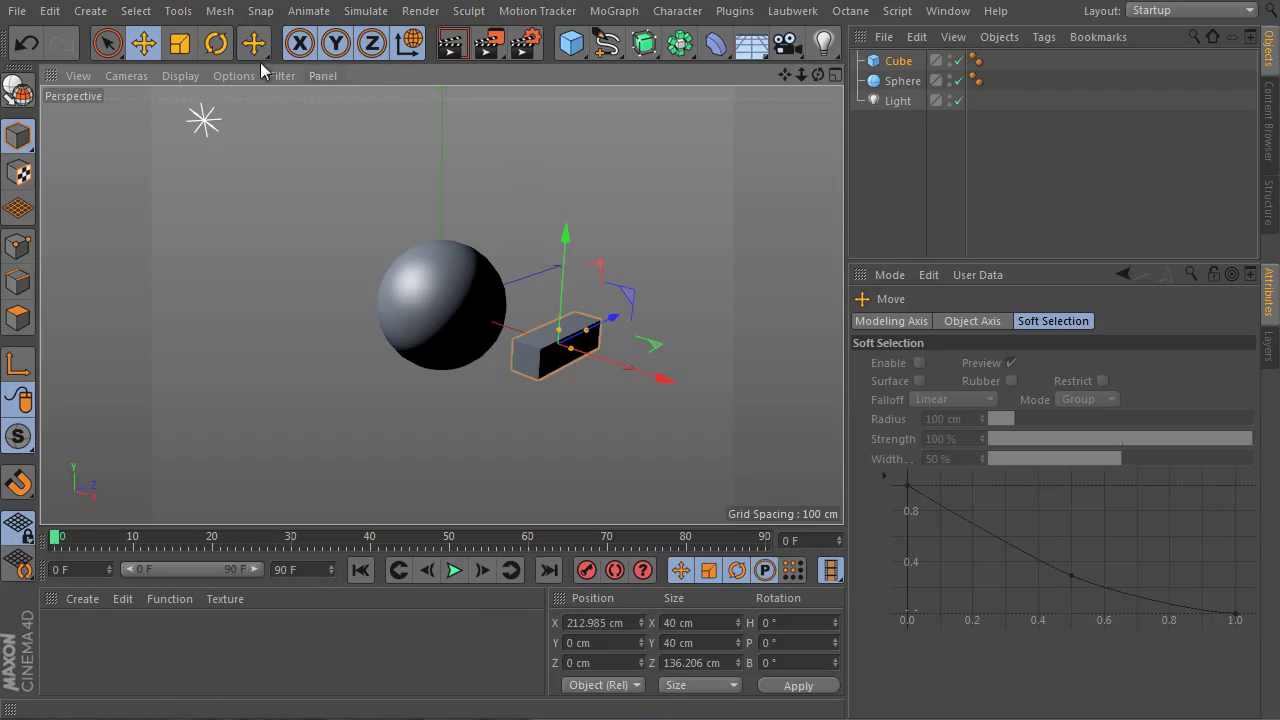
Turn off Modify Lights Only for the Lighting Tool and aim the cube at the sphere's right side.
left_click_drag(254, 44, 355, 151)
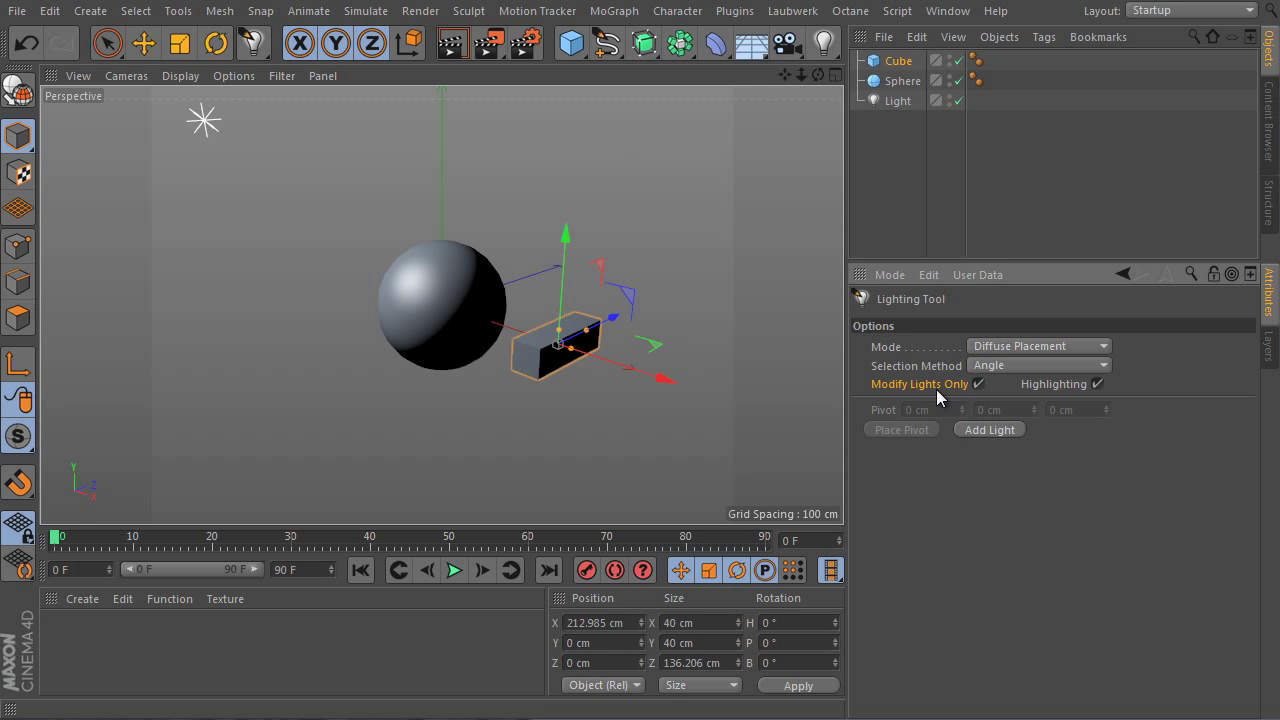
left_click_drag(423, 280, 87, 338)
left_click_drag(509, 382, 543, 340, "alt")
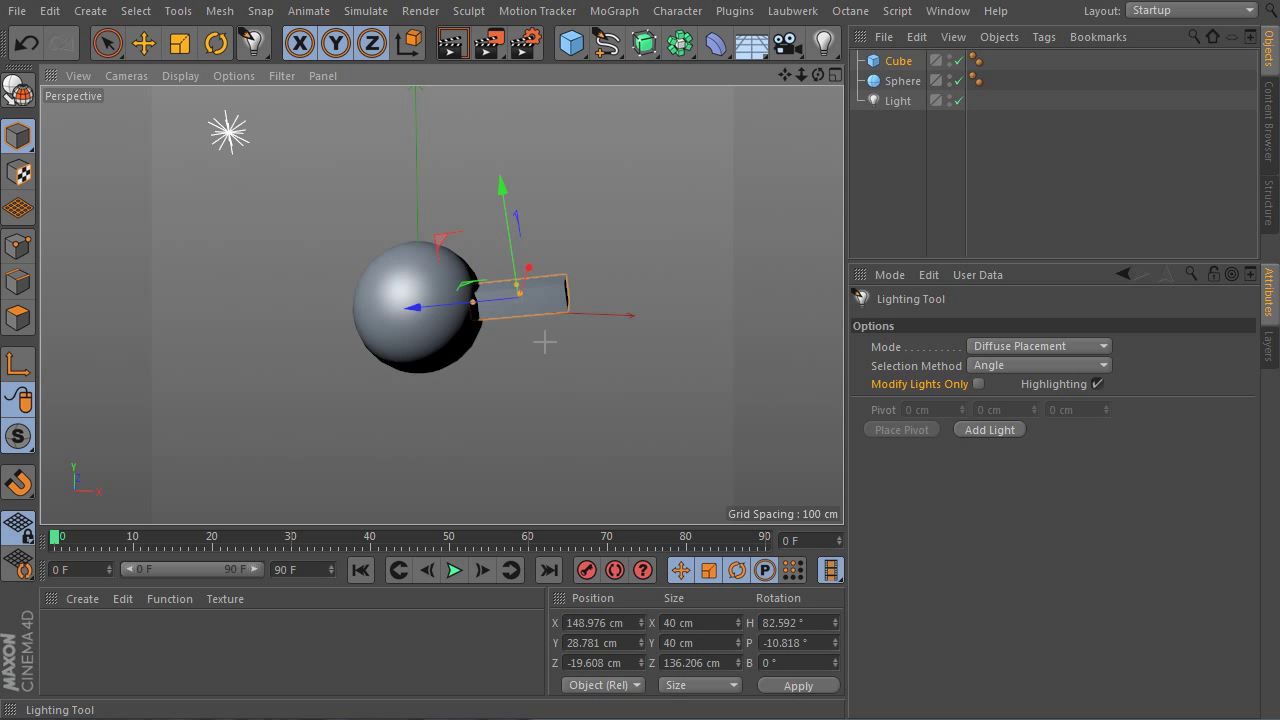
Reposition the cube around the sphere's upper right with the Lighting Tool, to about X 88, Y 70, Z -41 cm.
mouse_move(609, 391)
left_mouse_down("alt")
mouse_move(537, 560)
mouse_move(626, 380)
mouse_move(614, 400)
left_mouse_up("alt")
scroll(515, 292, "up", 7)
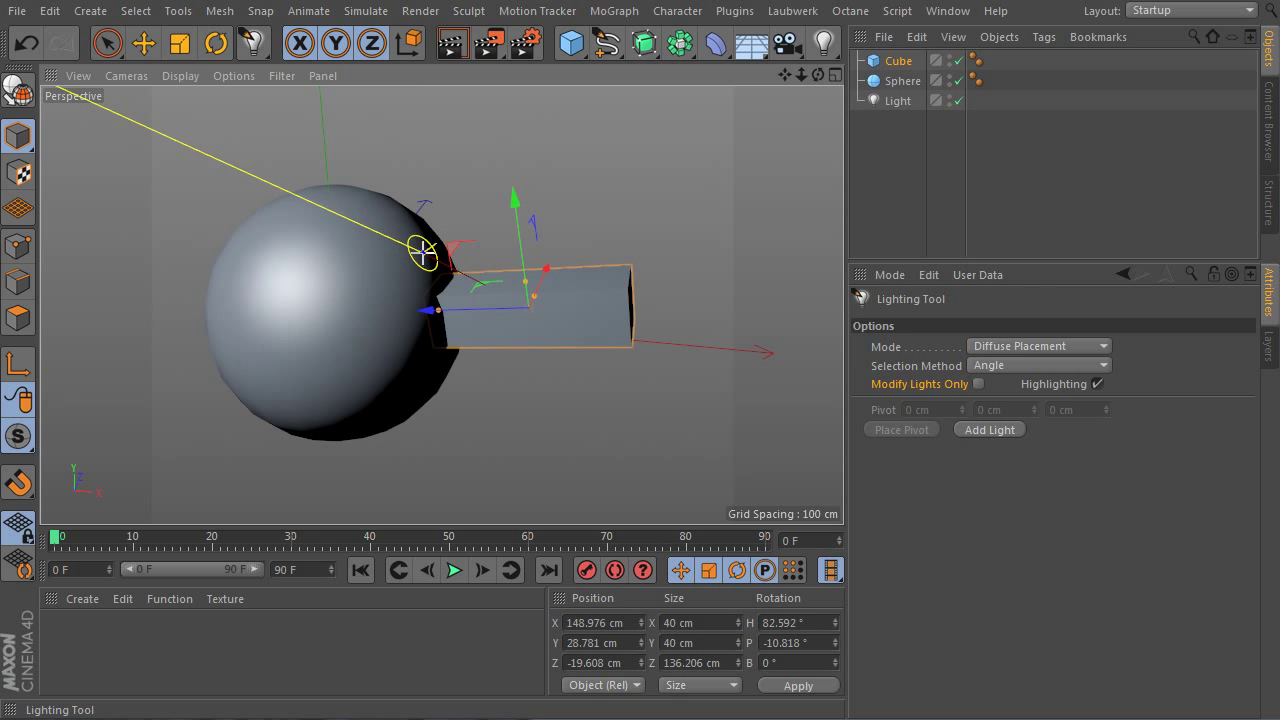
left_click_drag(422, 252, 312, 328)
right_click_drag(638, 350, 588, 362, "alt")
left_click_drag(588, 362, 530, 325, "alt")
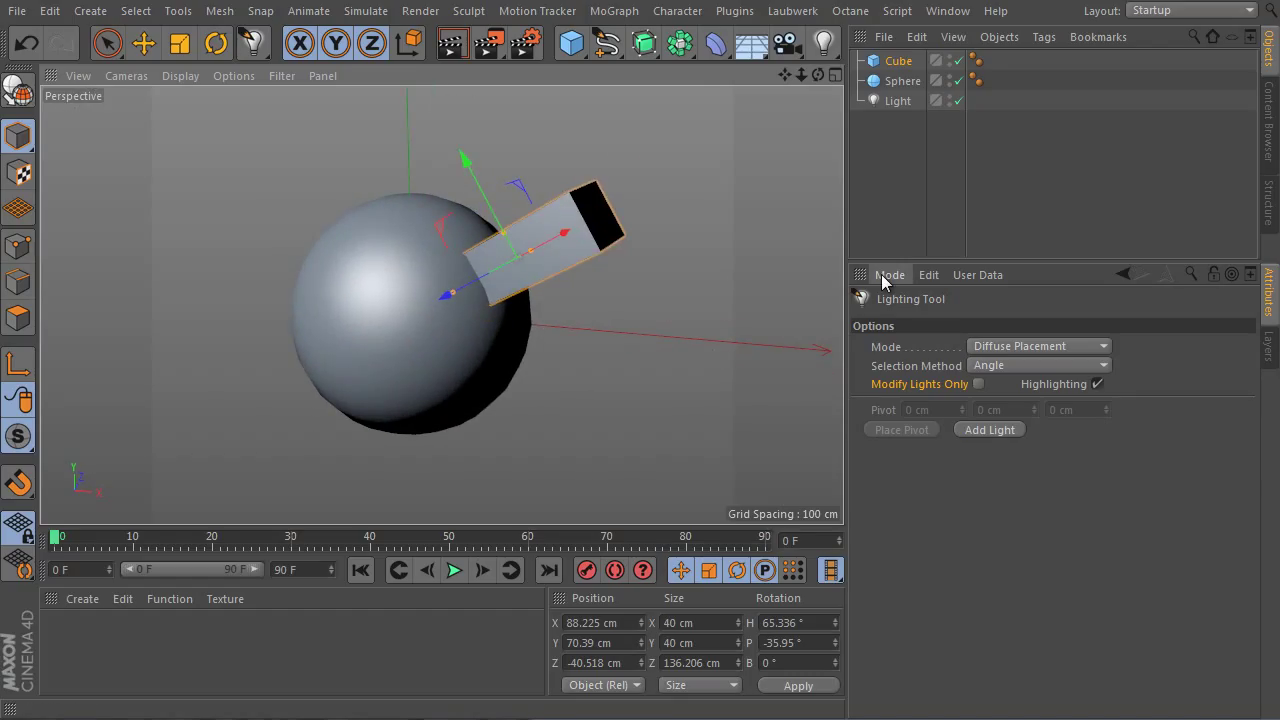